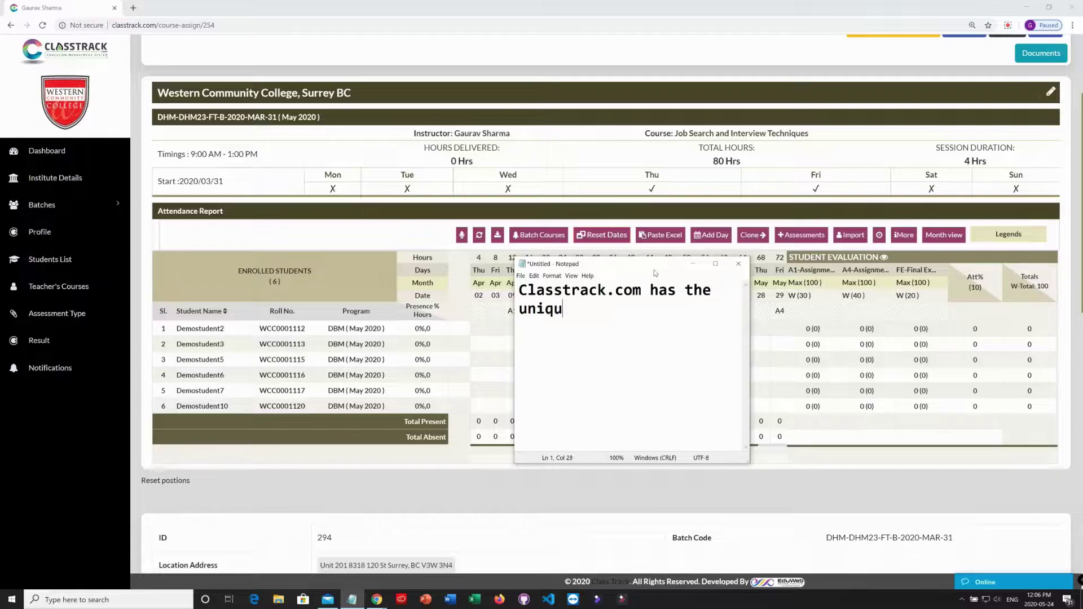
Finish the note on cloning any other batch's assessment pattern into a new batch to avoid creating assessment instances again and again, and clear it
text(feature )
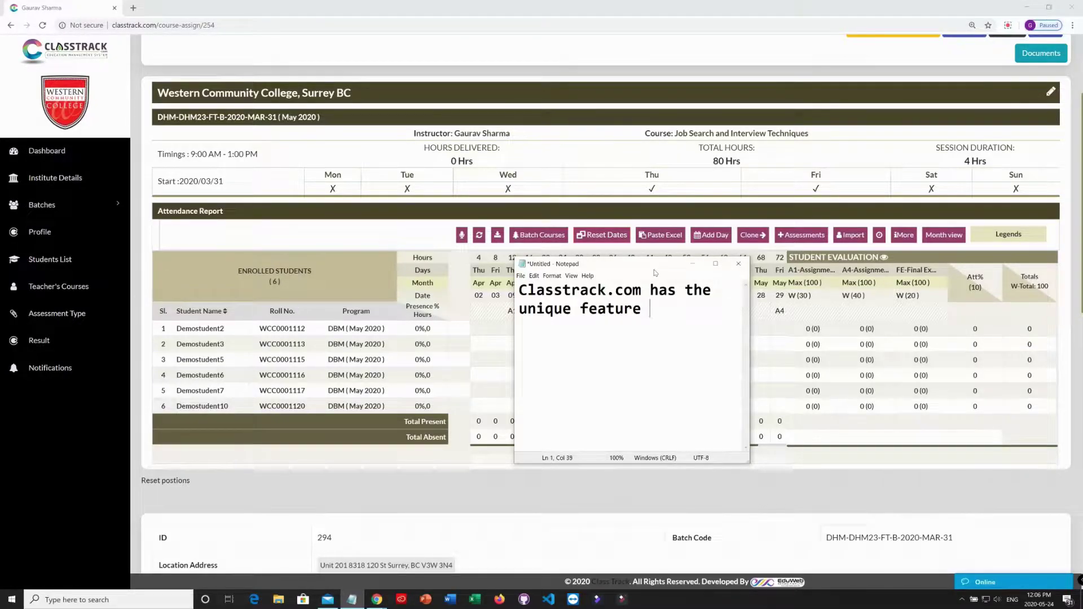
text(for clonin)
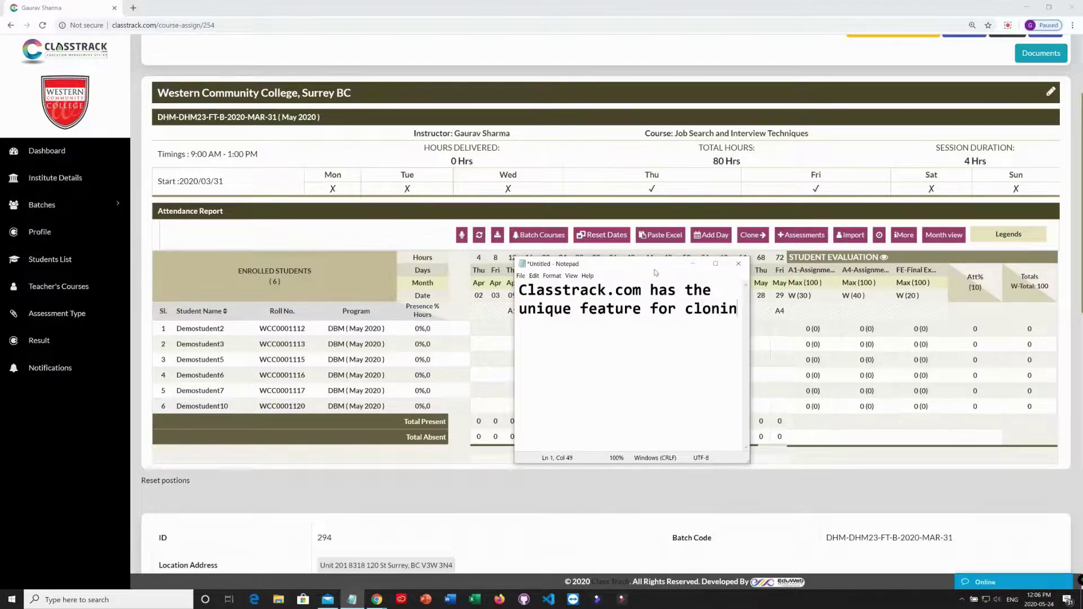
text(g the assessment )
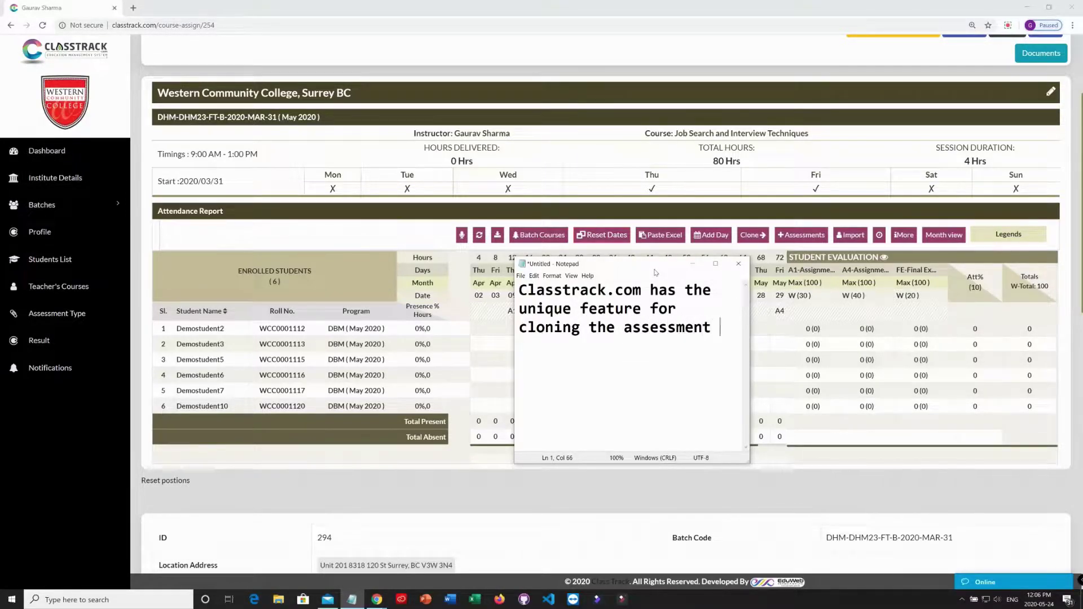
text(pattern of any other batch into your new batch so that you dont have to)
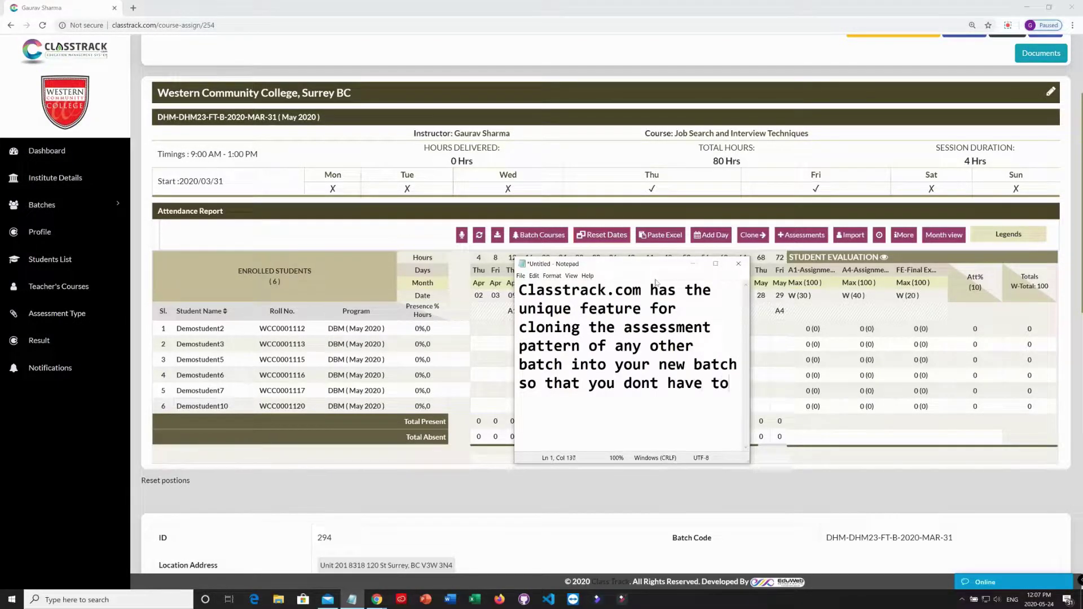
text( spend time on creating new assessment )
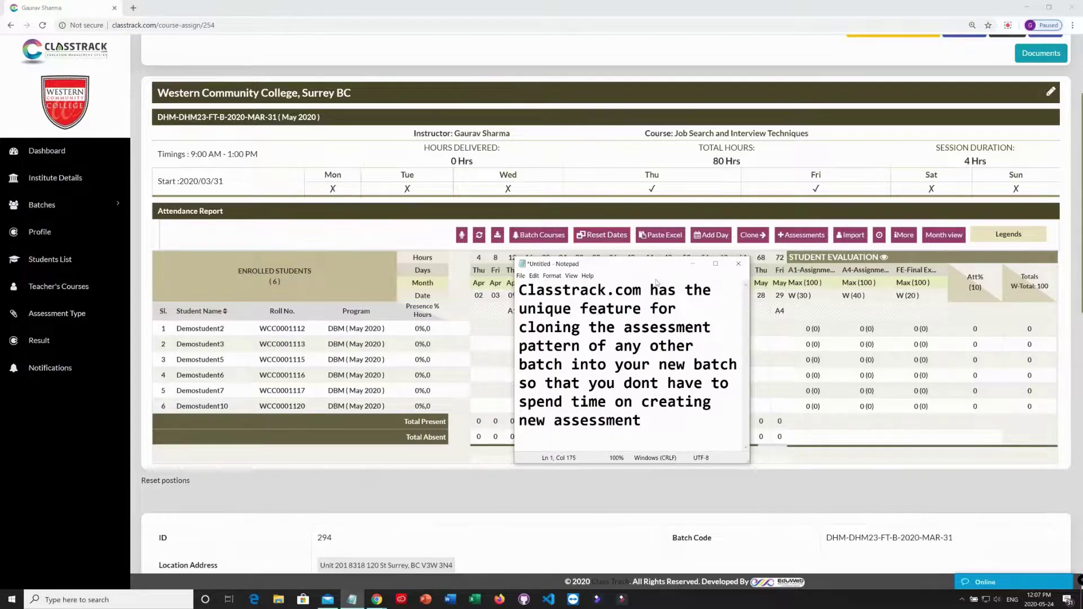
text(instances again and agai)
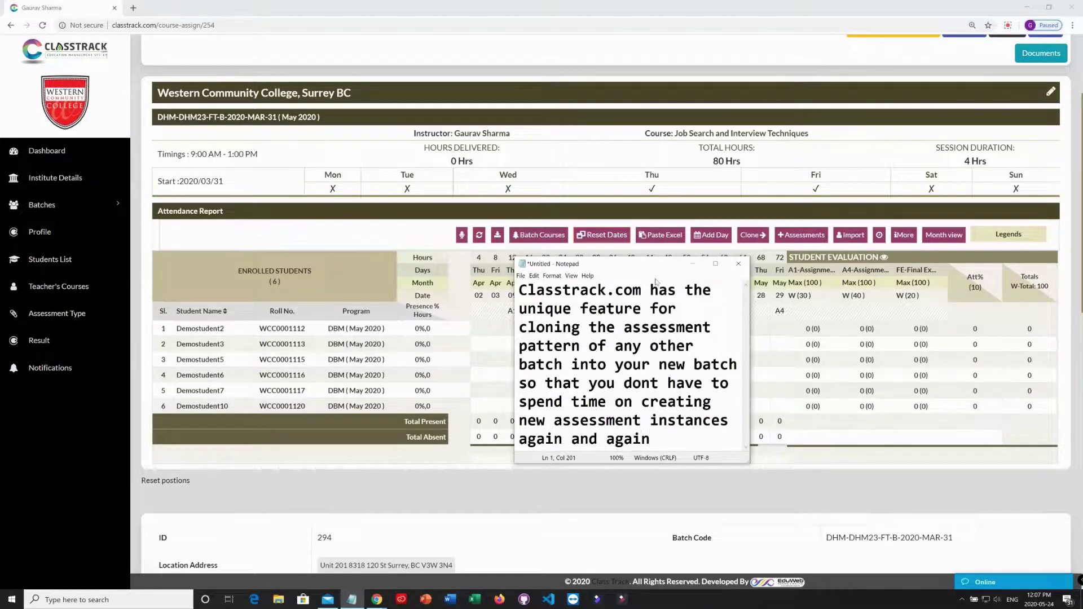
text(n)
key(ctrl+a)
key(BackSpace)
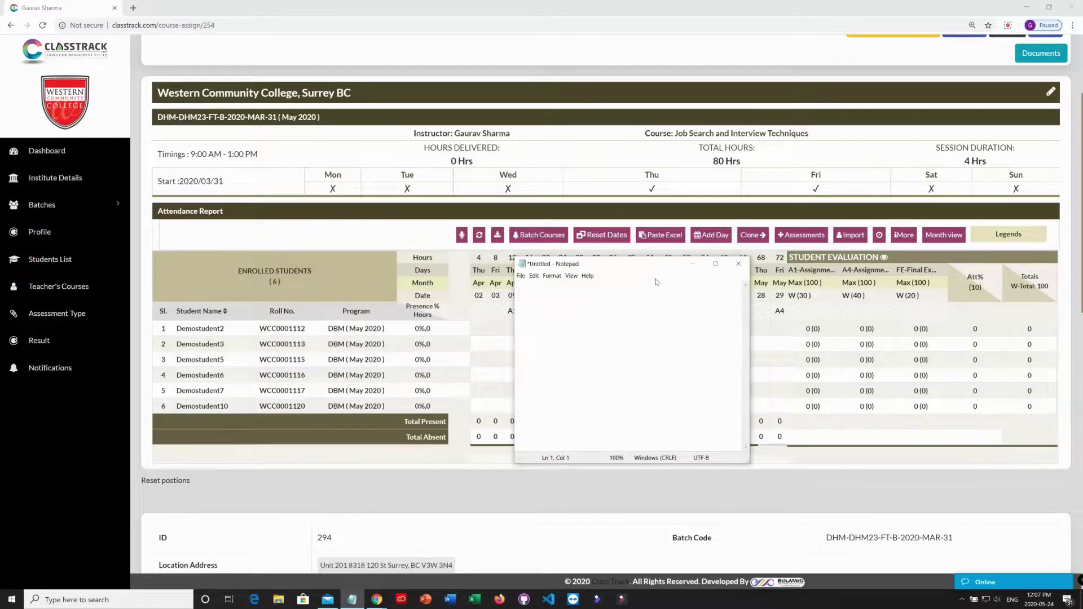
Write the note "Please note that in this batch the assessments have already been added ------->" and widen the note window
text(Please note th)
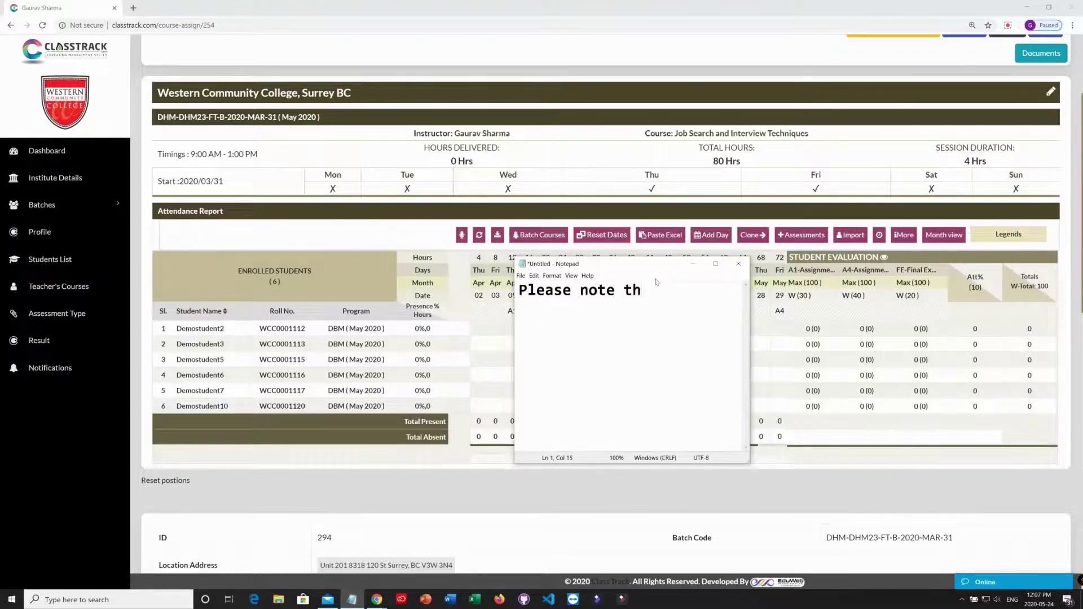
text(at in this batc)
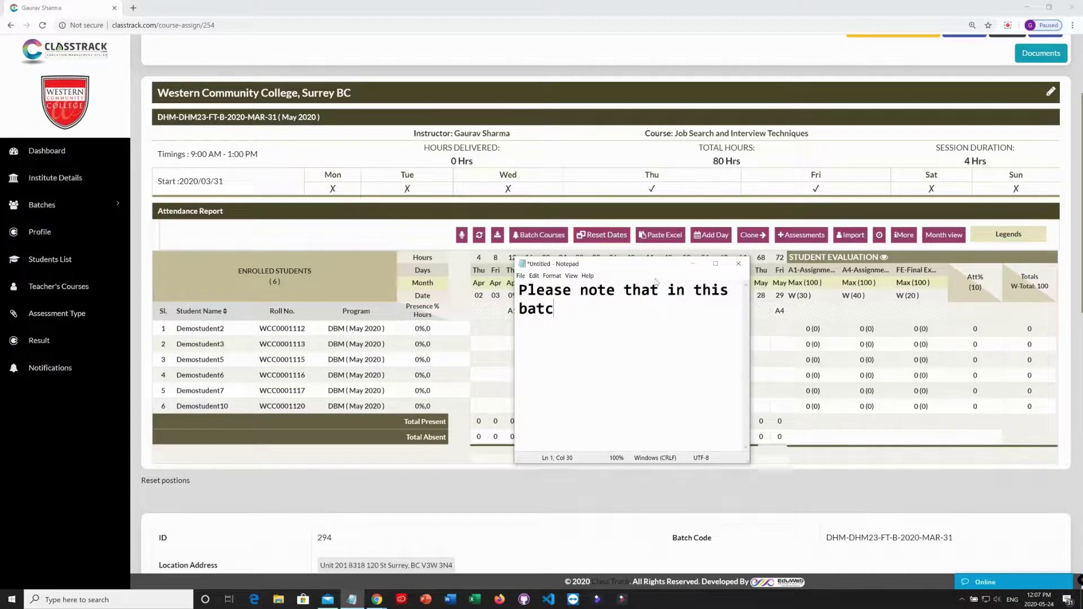
text(h the assessments )
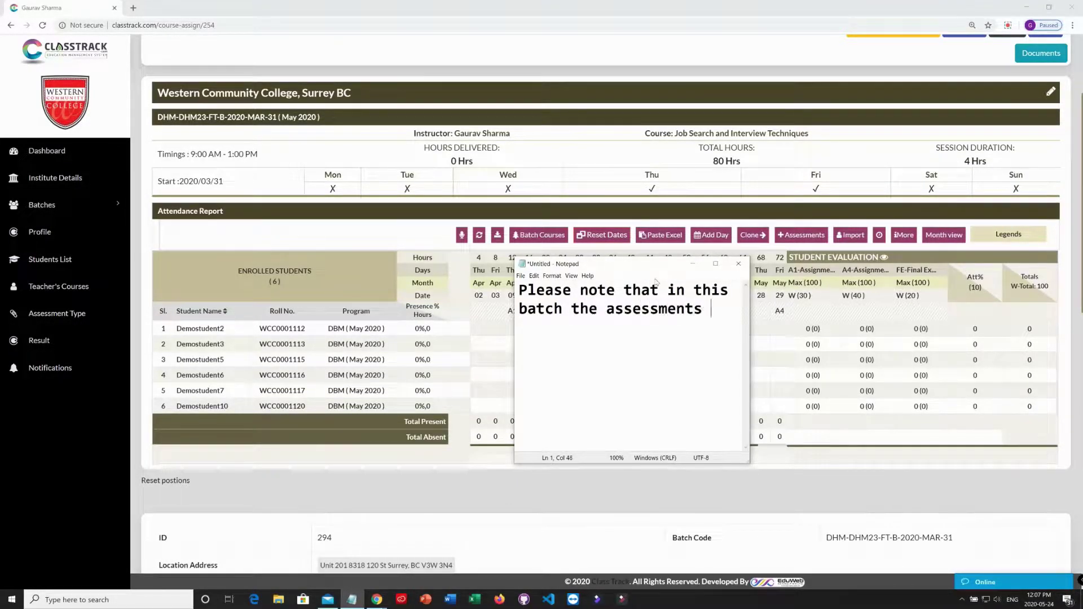
text(have already been added)
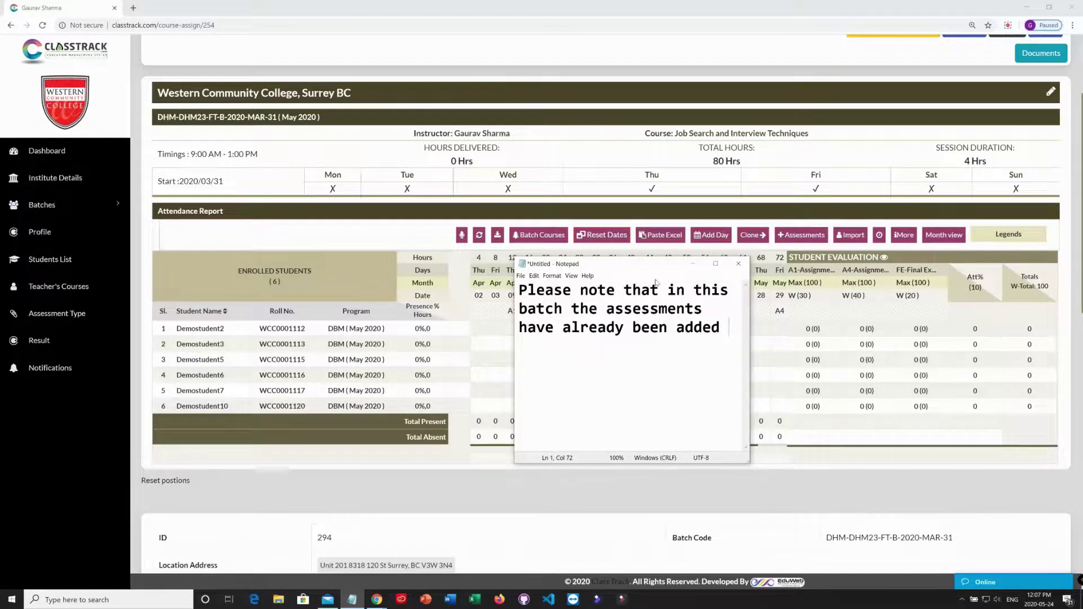
drag(750, 333, 782, 331)
text(------->)
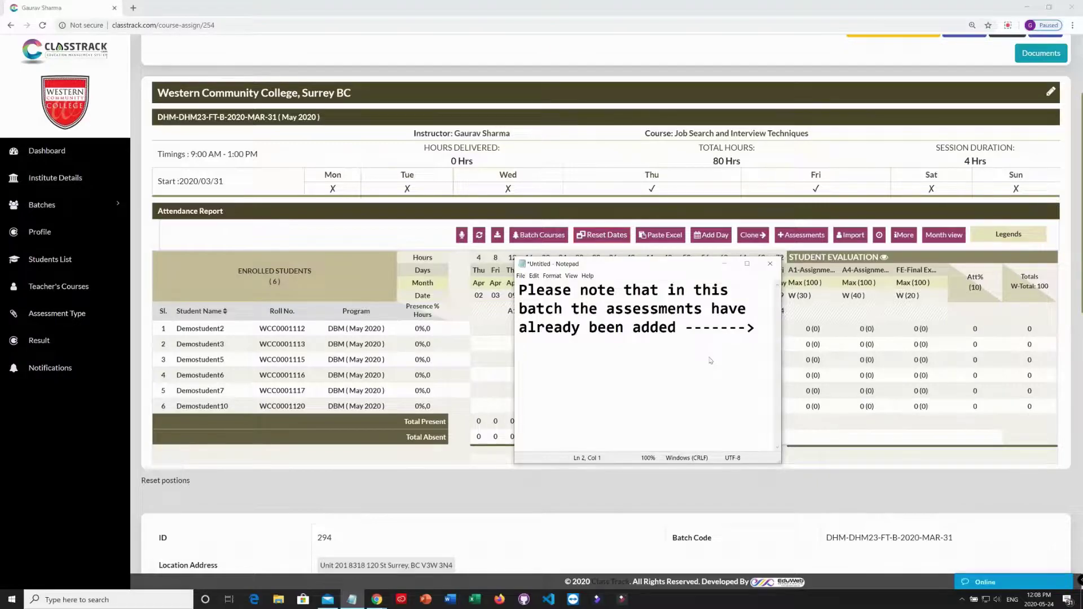
Add "Now we will create a new batch and copy this assessment pattern into the new batch. See how...." and clear the whole note
text(Now we will )
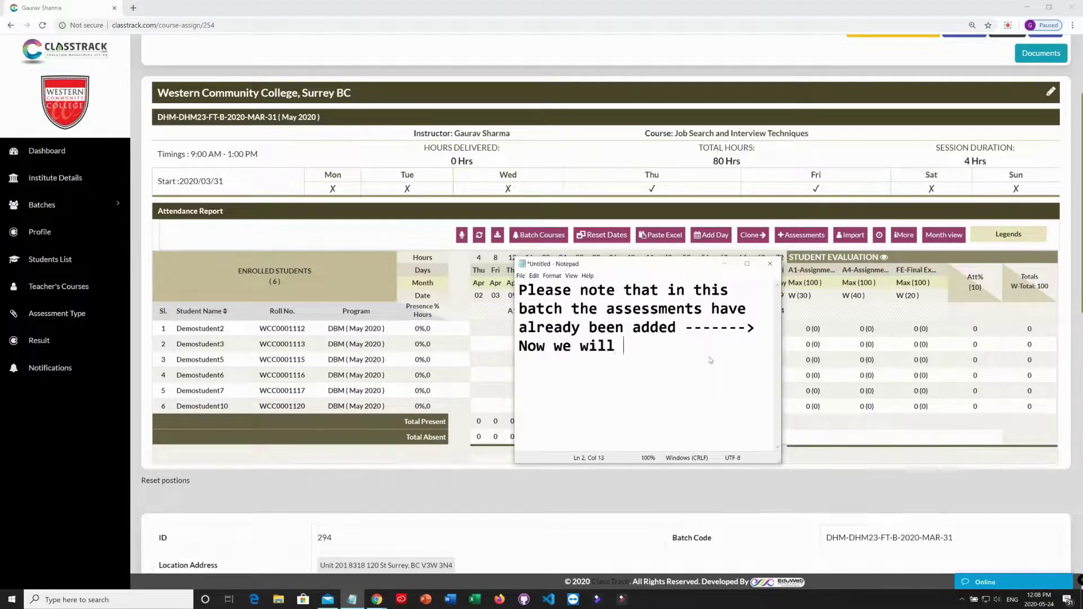
text(create a new bat)
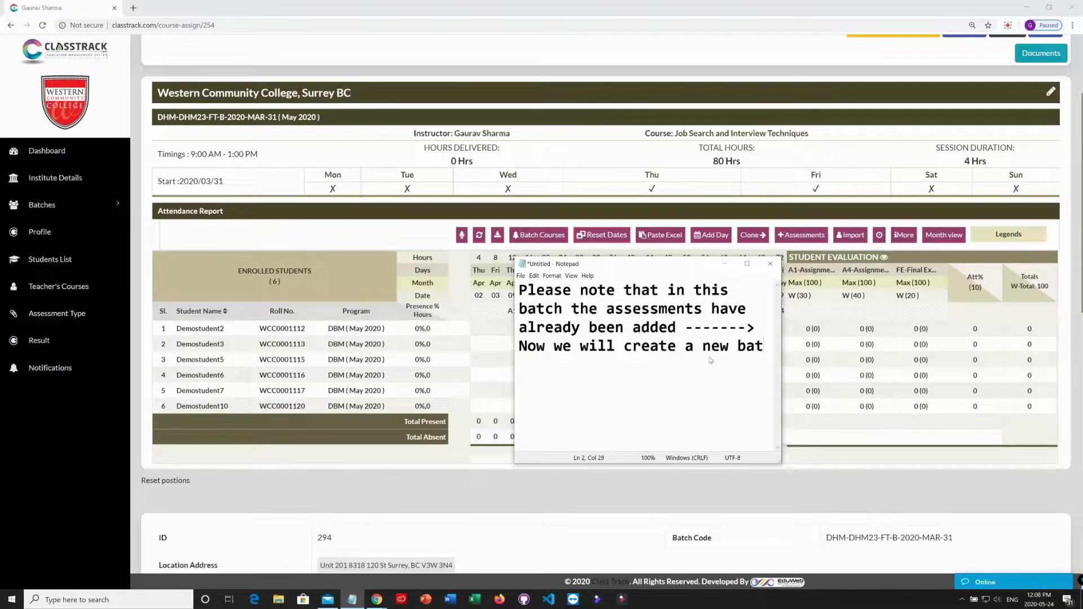
text(ch and copy this assessme)
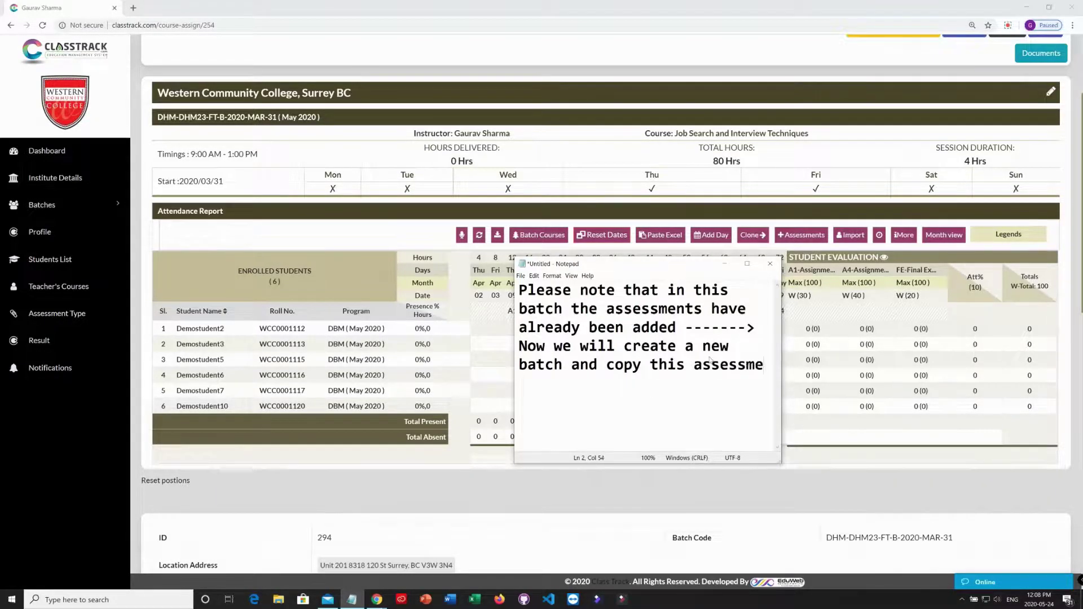
text(nt pattern into the new batch. See how....)
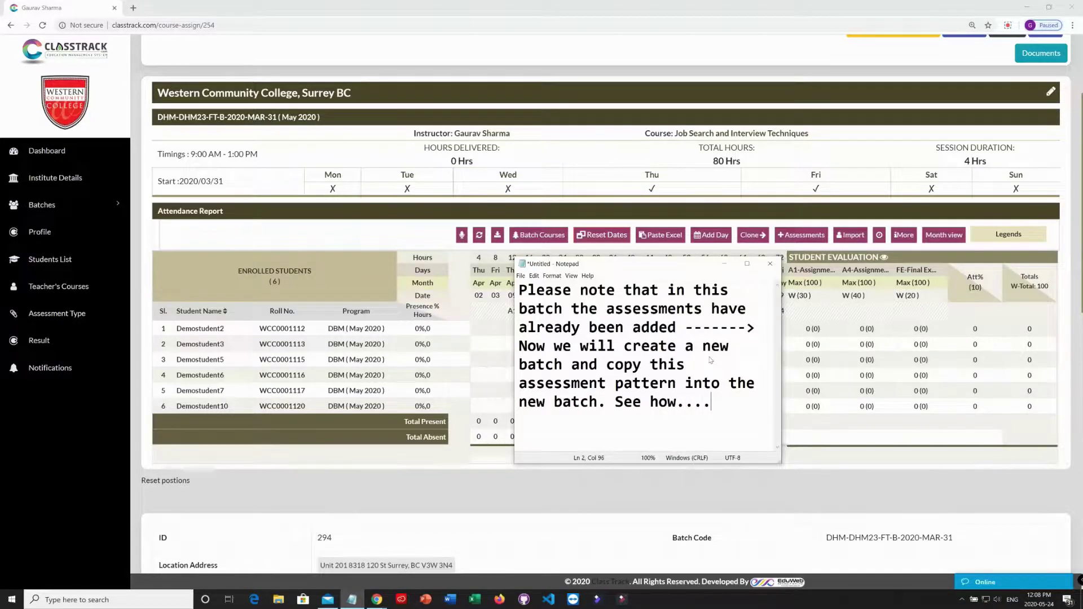
key(ctrl+a)
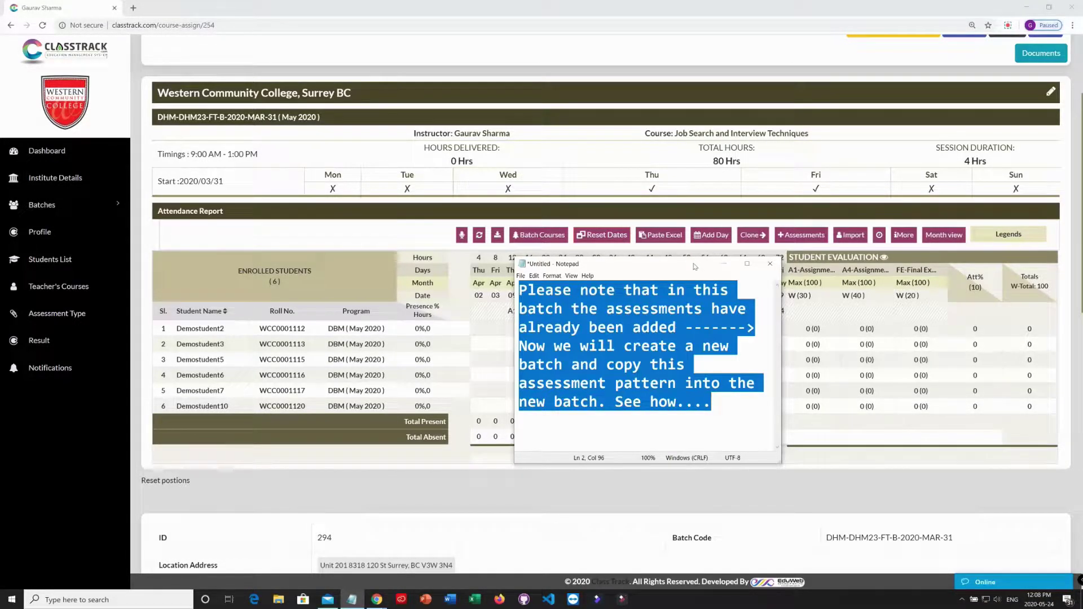
key(Delete)
Return to the ClassTrack batch page and highlight the course code DHM23 and the course title Job Search and Interview Techniques
click(724, 263)
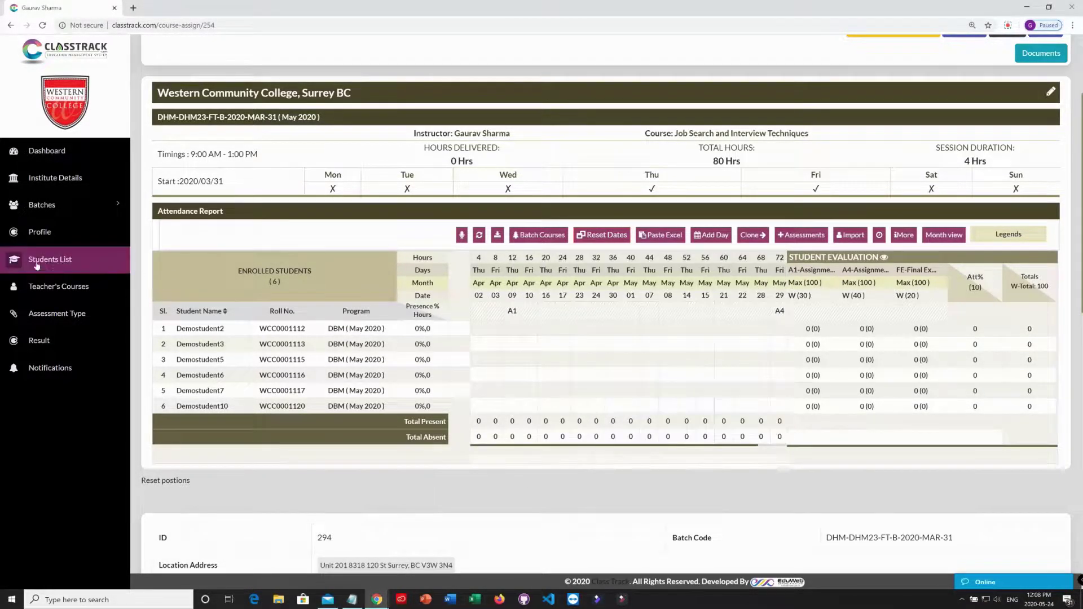
double_click(180, 117)
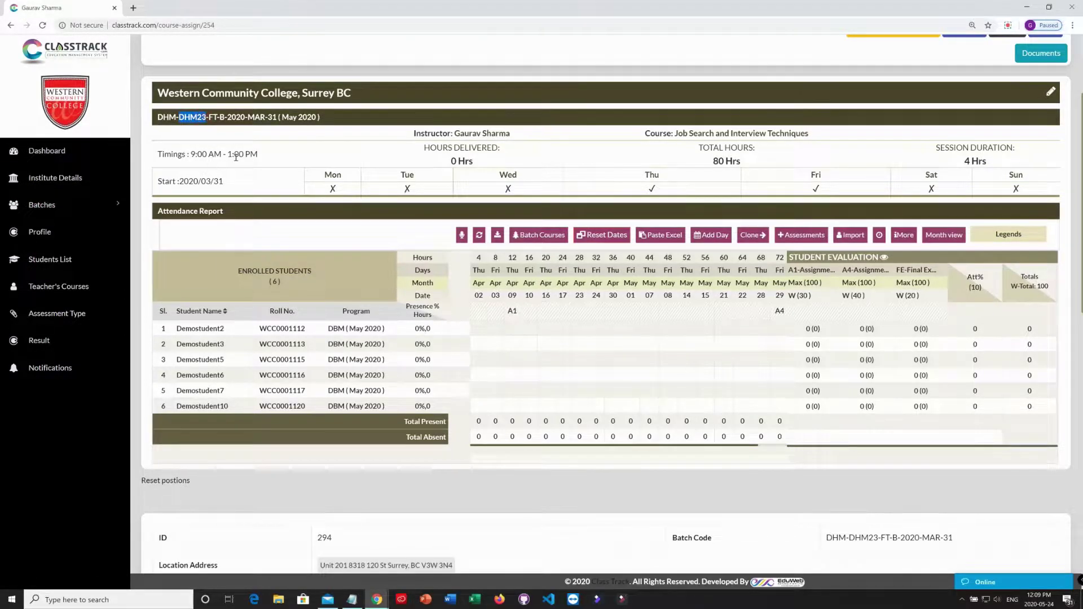
drag(674, 133, 822, 136)
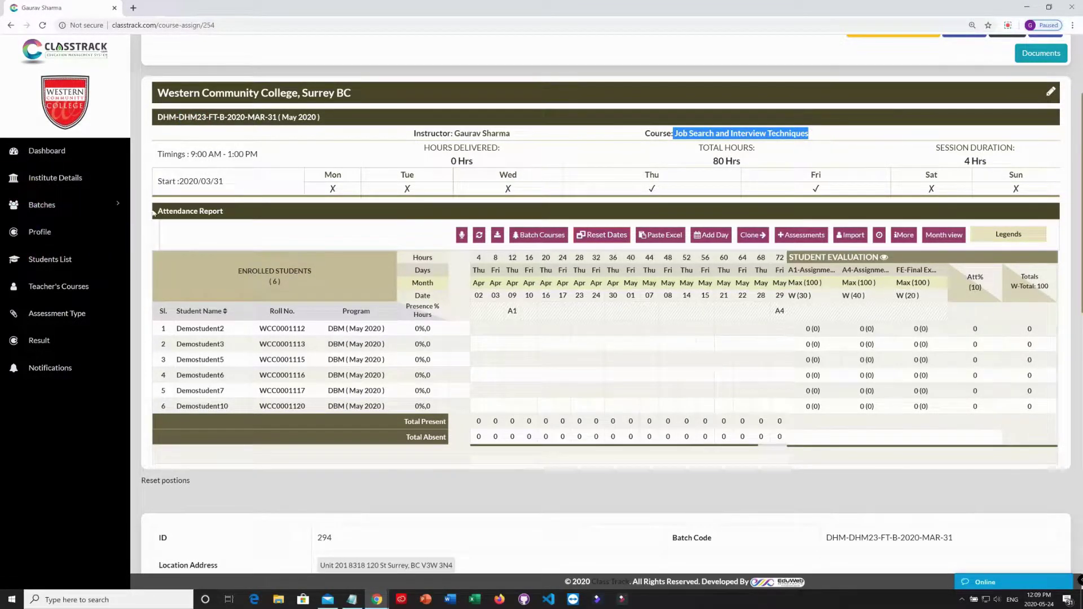
Start a new batch with the program DHM - Diploma in Hospitality Management and the intake semester Jul 2020
click(45, 205)
click(64, 266)
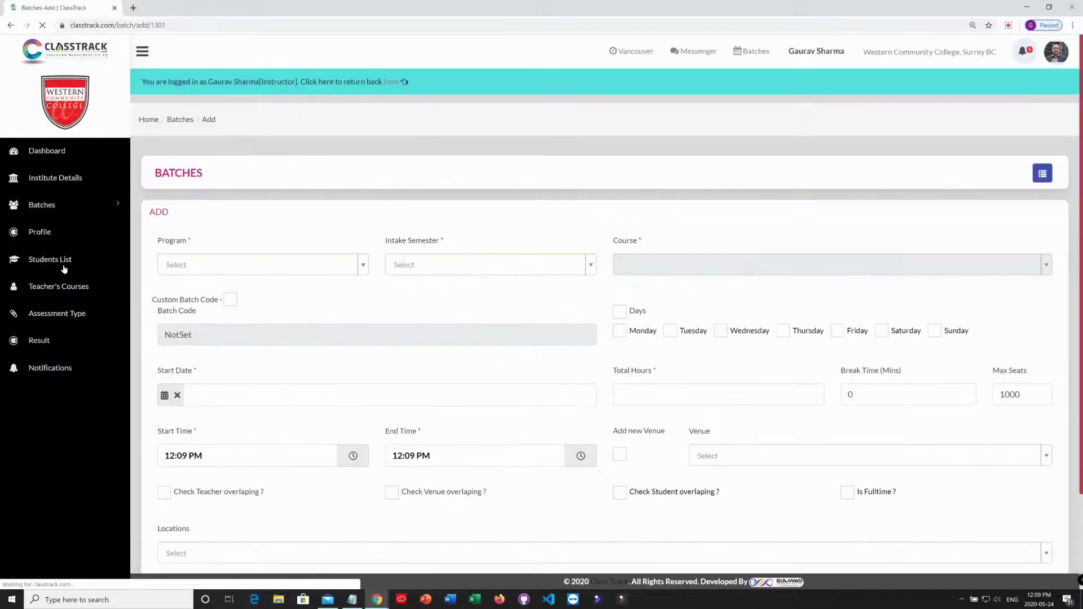
click(362, 265)
text(dhm)
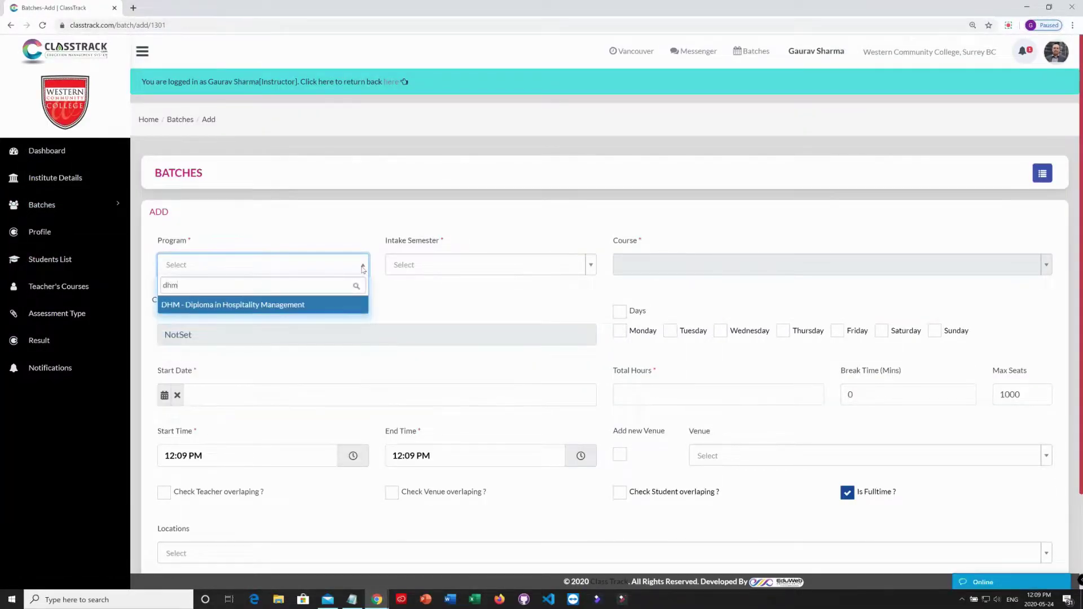
key(Return)
text(ju)
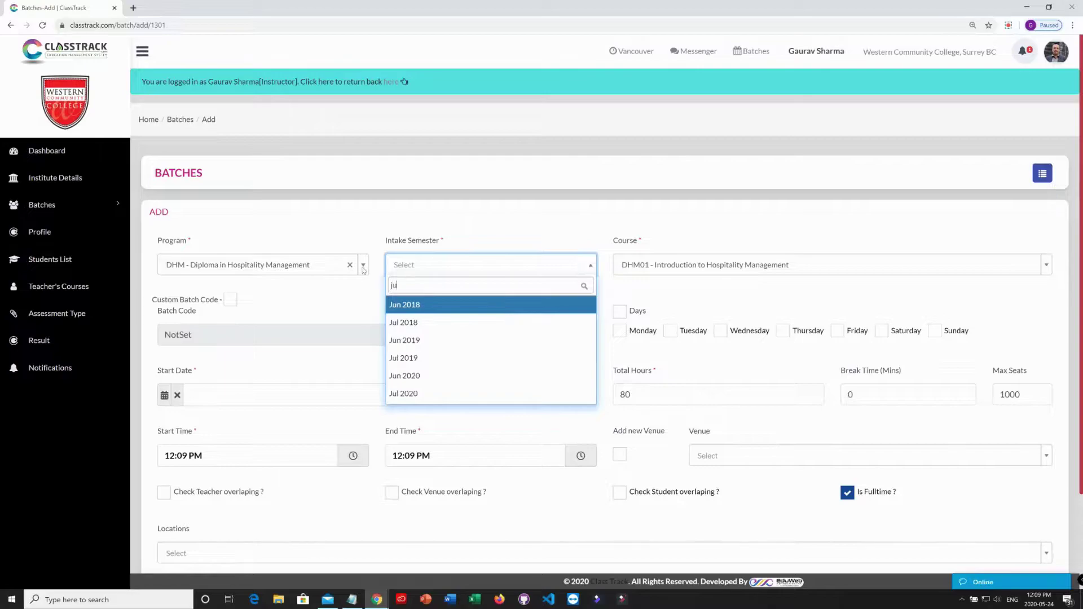
text(l 2020)
click(413, 309)
Set the batch's course to DHM23 - Job Search and Interview Techniques, on Saturday and Sunday, with 40 total hours and start date 2020-07-11
click(668, 269)
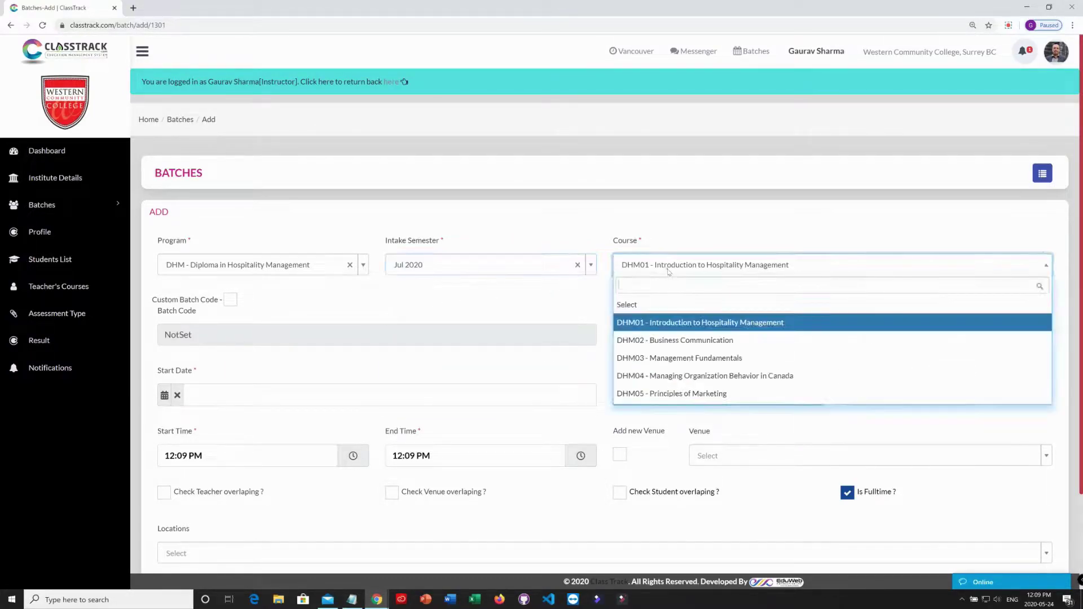
text(job)
click(677, 303)
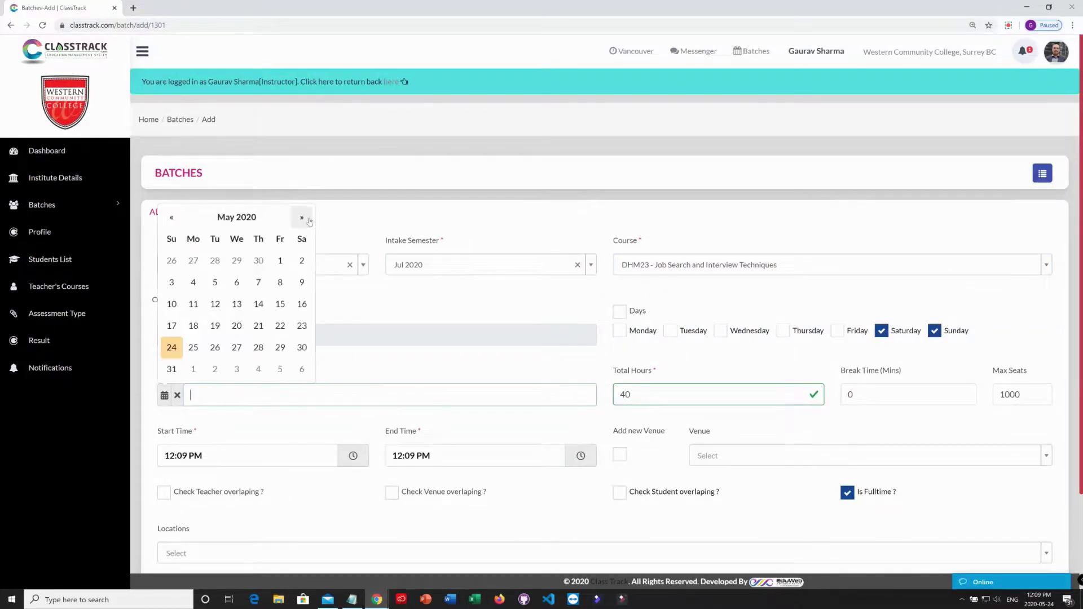
click(301, 217)
click(302, 218)
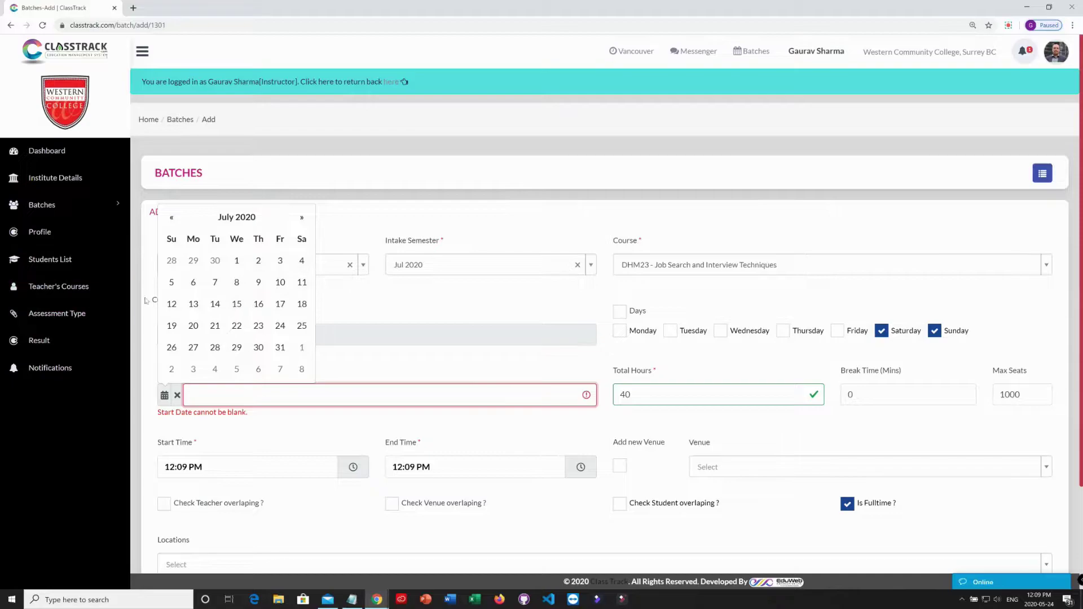
click(302, 282)
Set the batch's start time to 09:00 AM, end time to 12:30 PM and venue to Online
click(169, 456)
text(09)
text(a)
key(Tab)
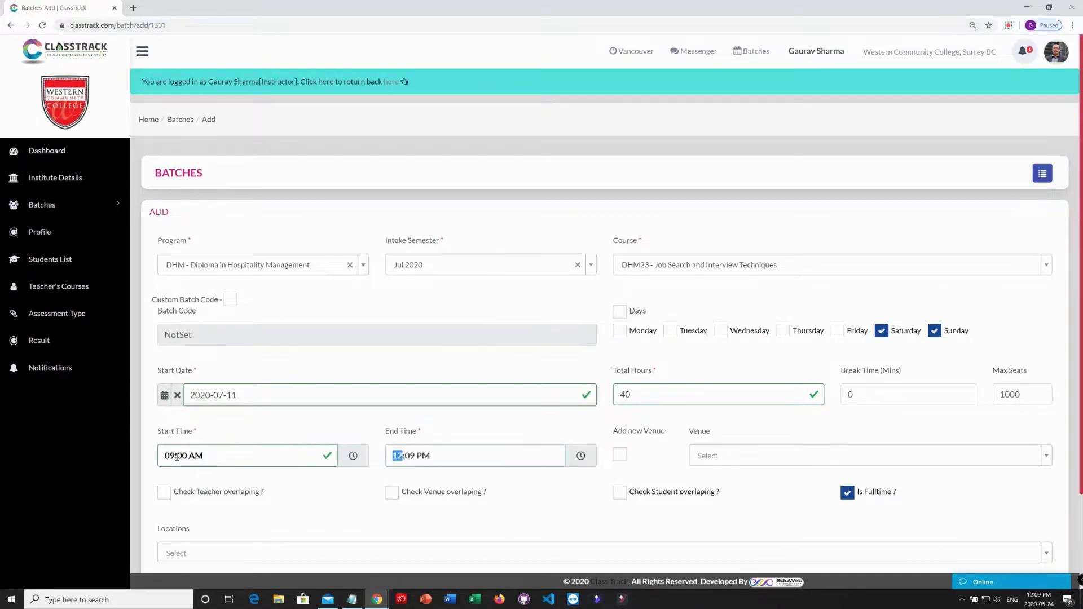
click(705, 456)
click(708, 494)
Assign the first listed Surrey location to the batch and save the new batch
scroll(395, 496, down, 2)
click(230, 437)
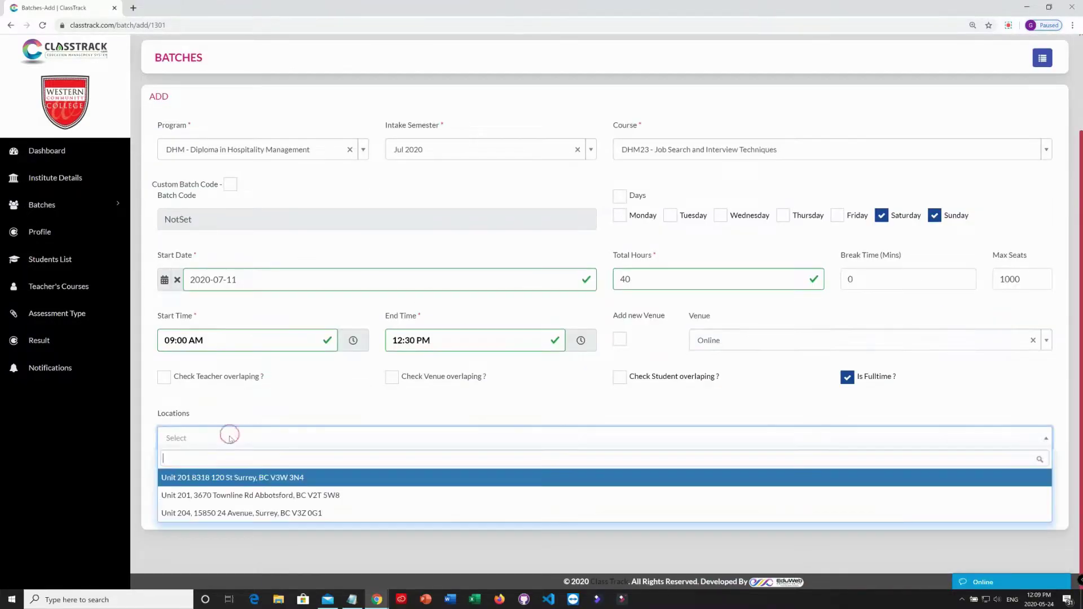
click(253, 477)
click(604, 488)
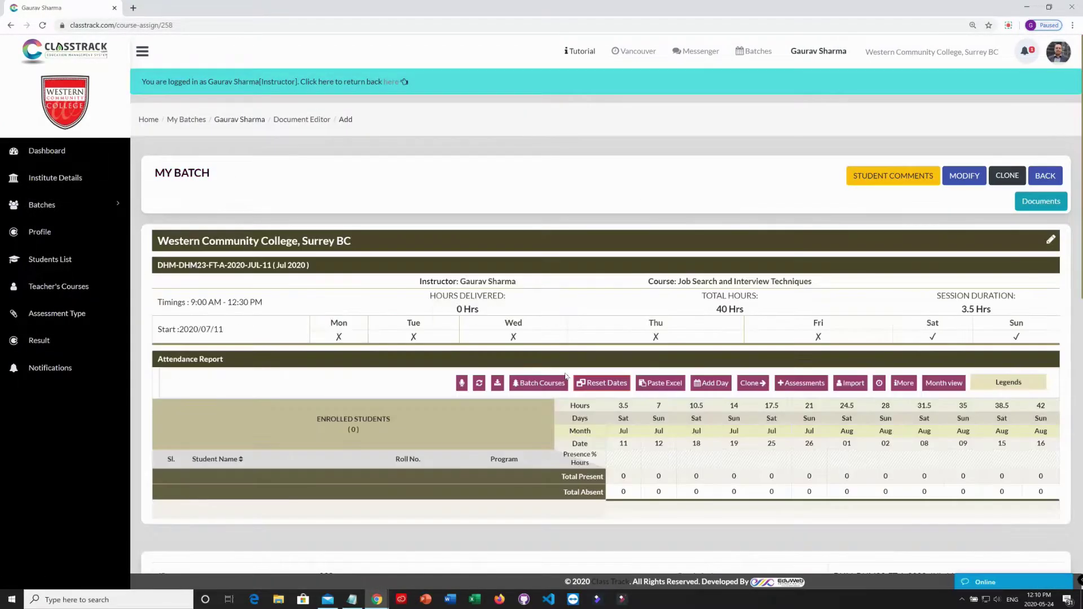
In Notepad, write "We have added a new batch and now the teacher wants to clone an existing assessment pattern into this batch."
key(alt+Tab)
drag(625, 267, 257, 386)
text(We have )
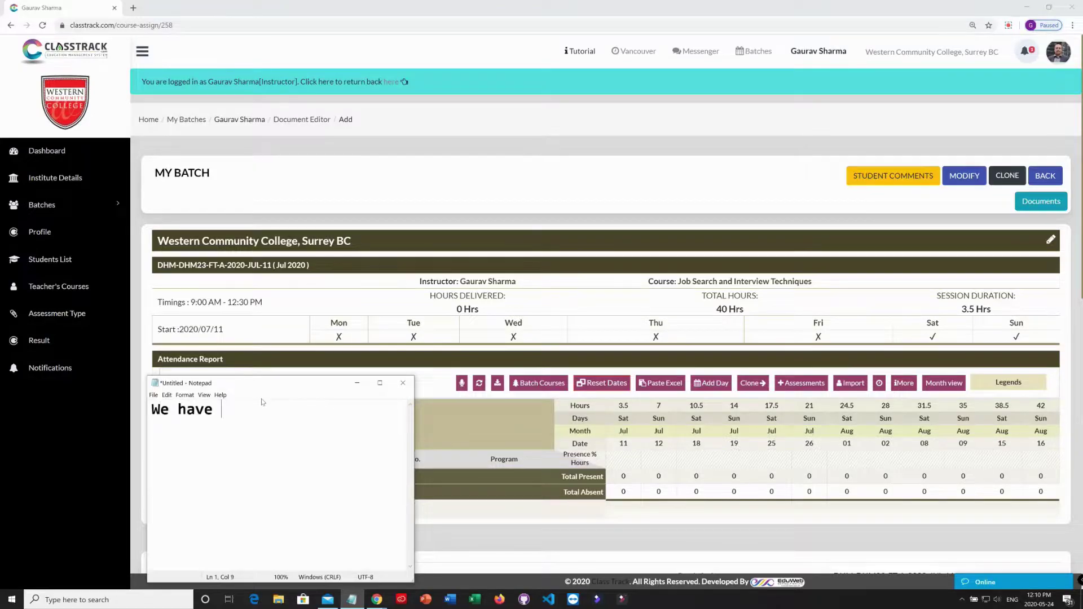
text(added a new batch and)
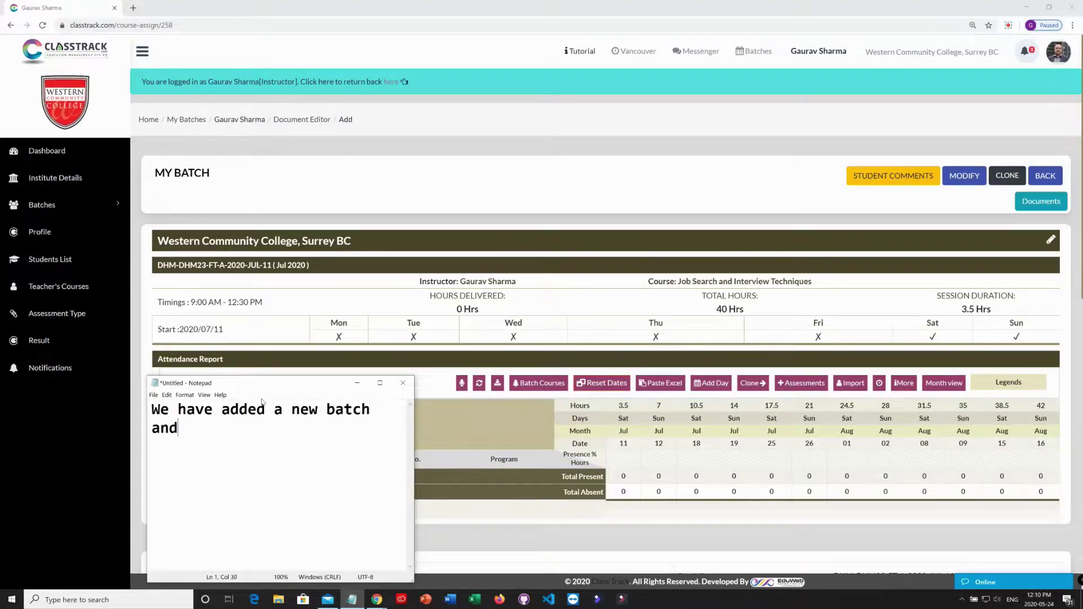
text( now the teacher)
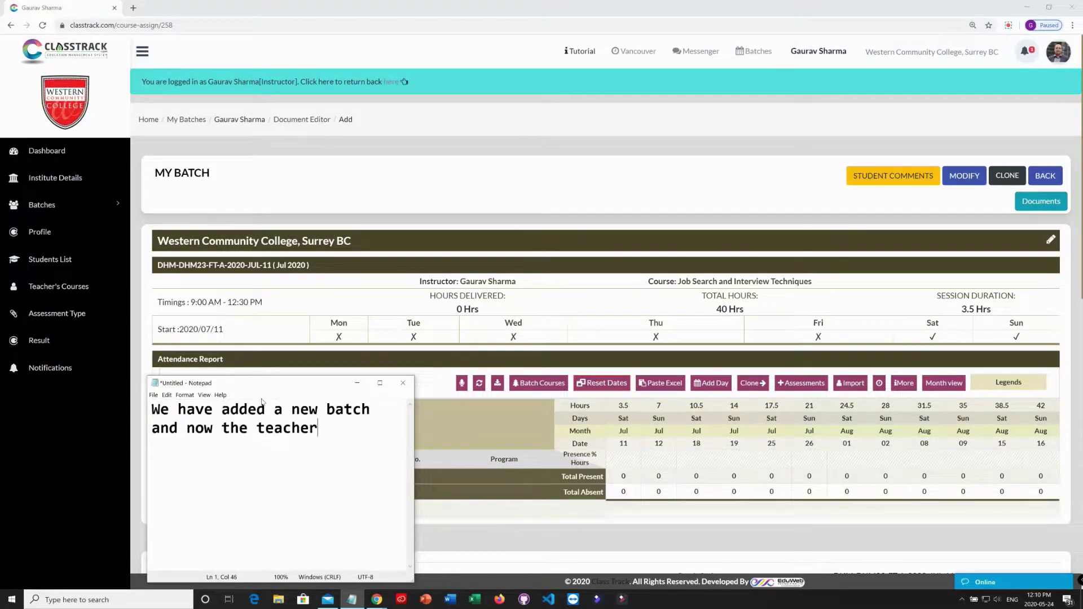
text( wants to clo)
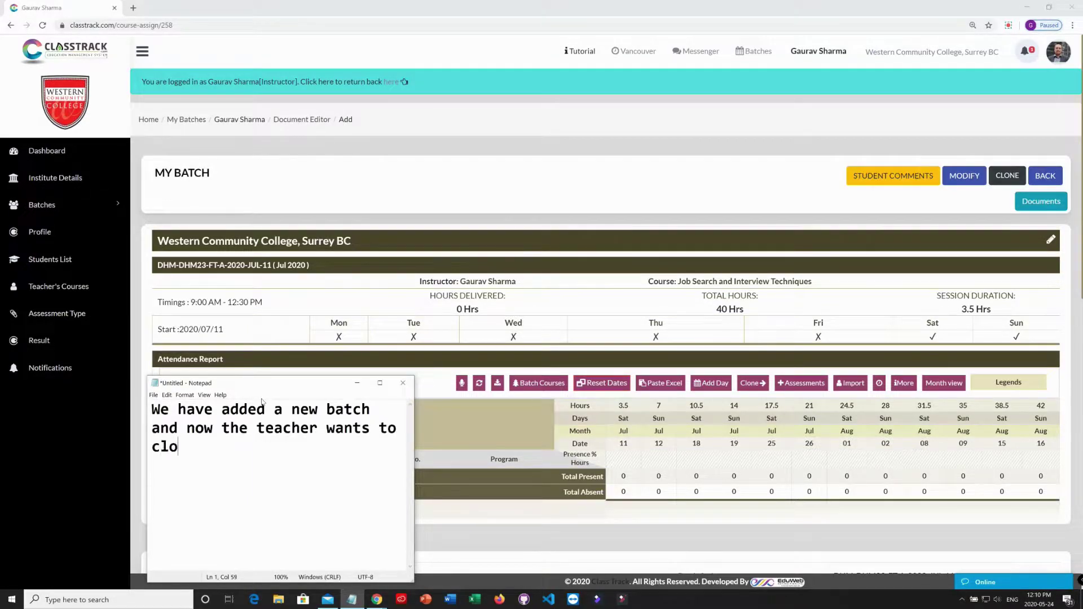
text(ne an existing ass)
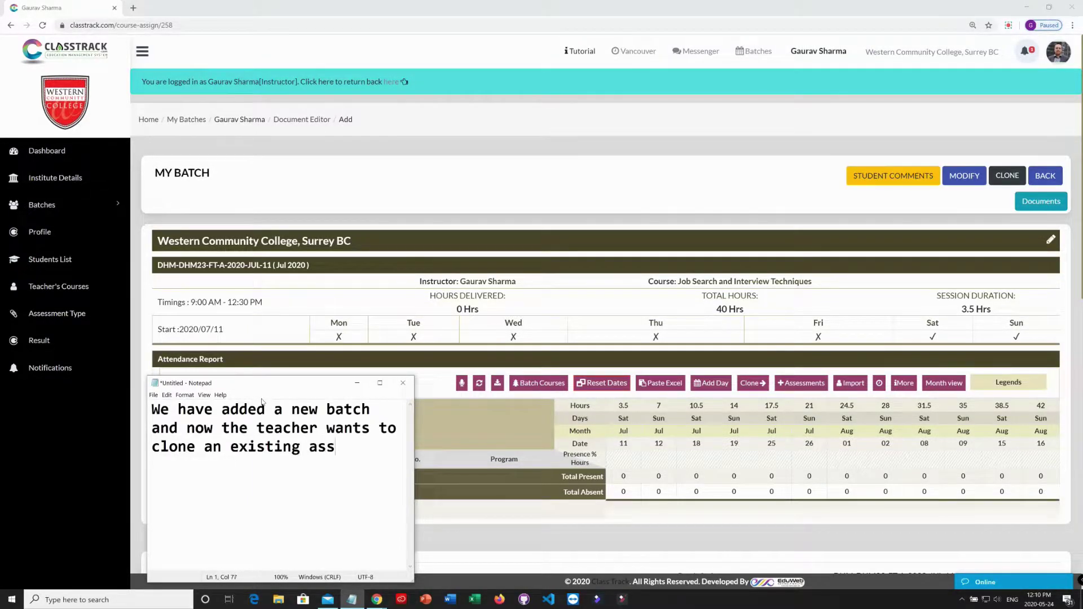
text(essment pattern into )
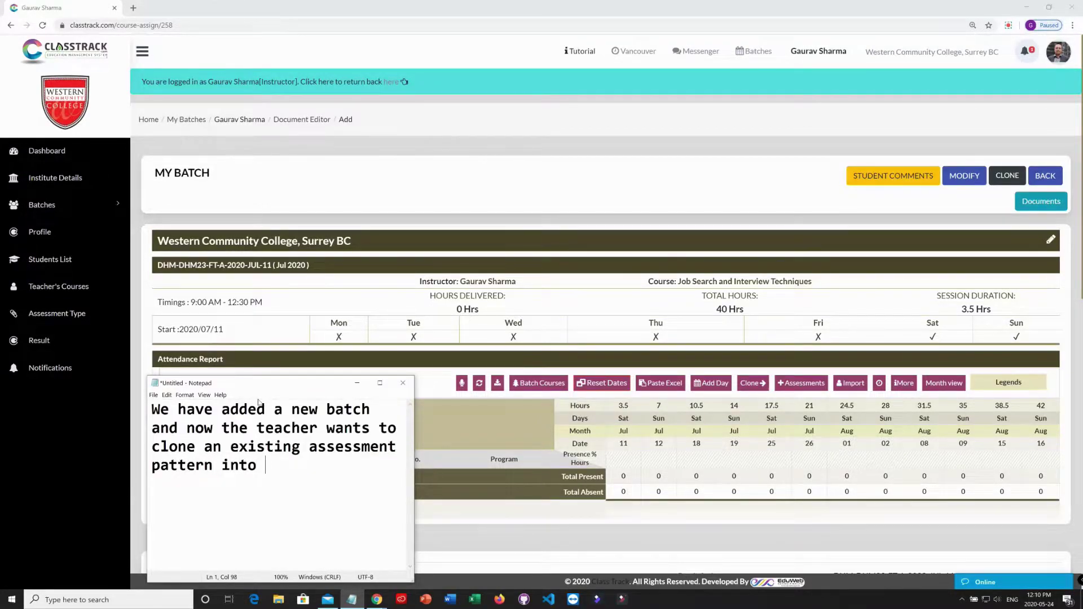
text(this batch)
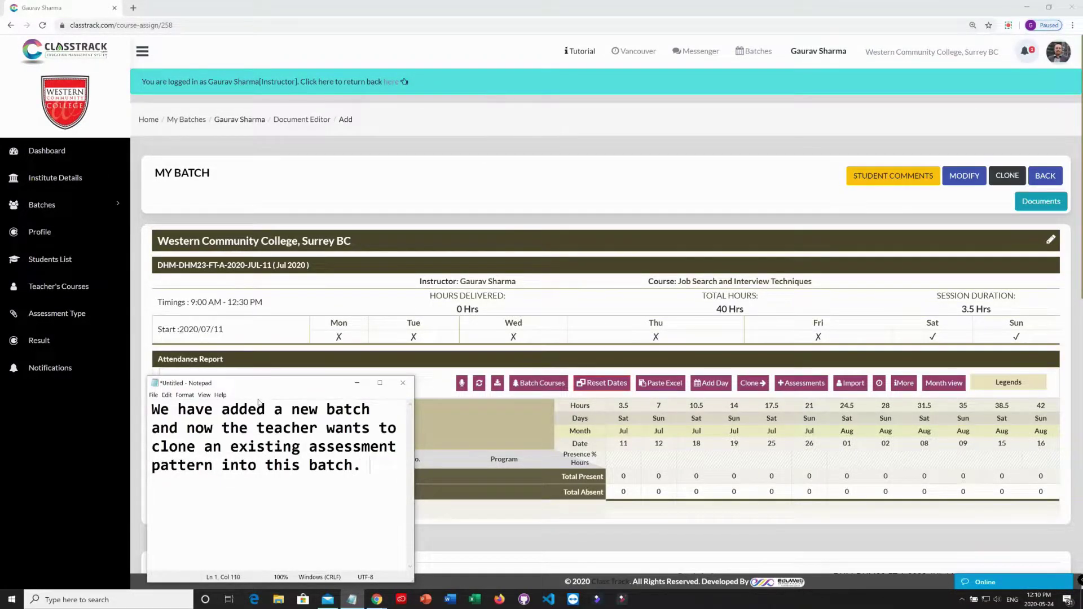
Add to the note "All you have to do is click on the clone button before the assessment button. See here...."
text(. All you have )
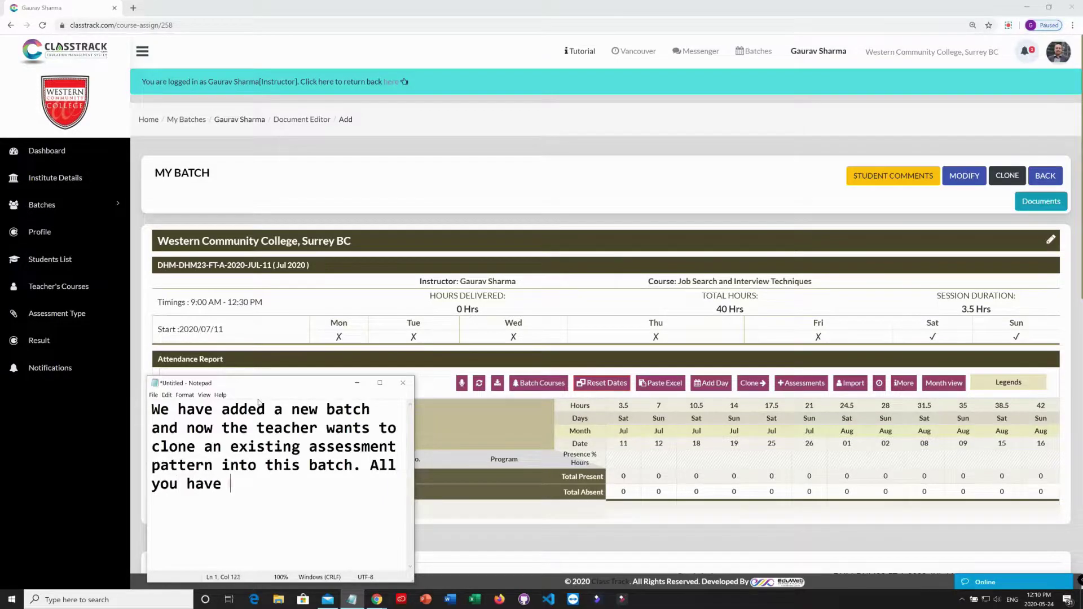
text(to do is cli)
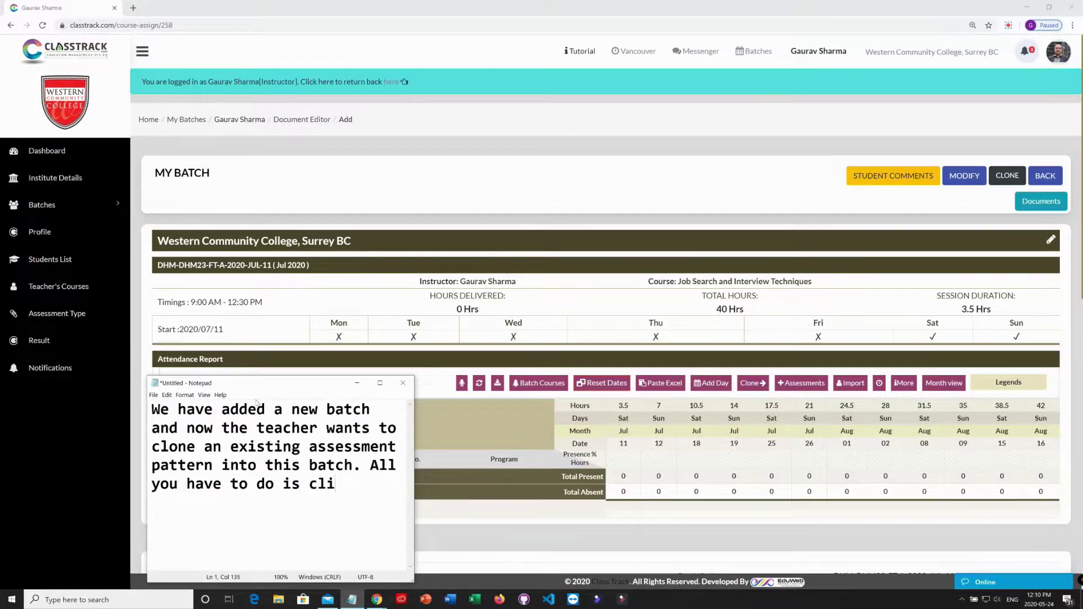
text(ck on the clone button)
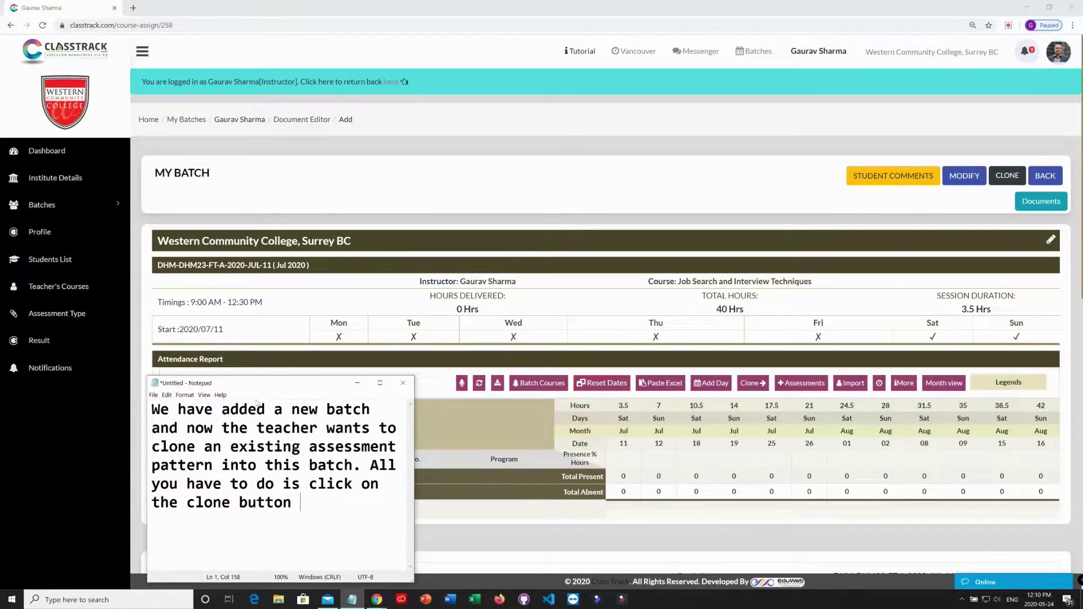
text( before the assessme)
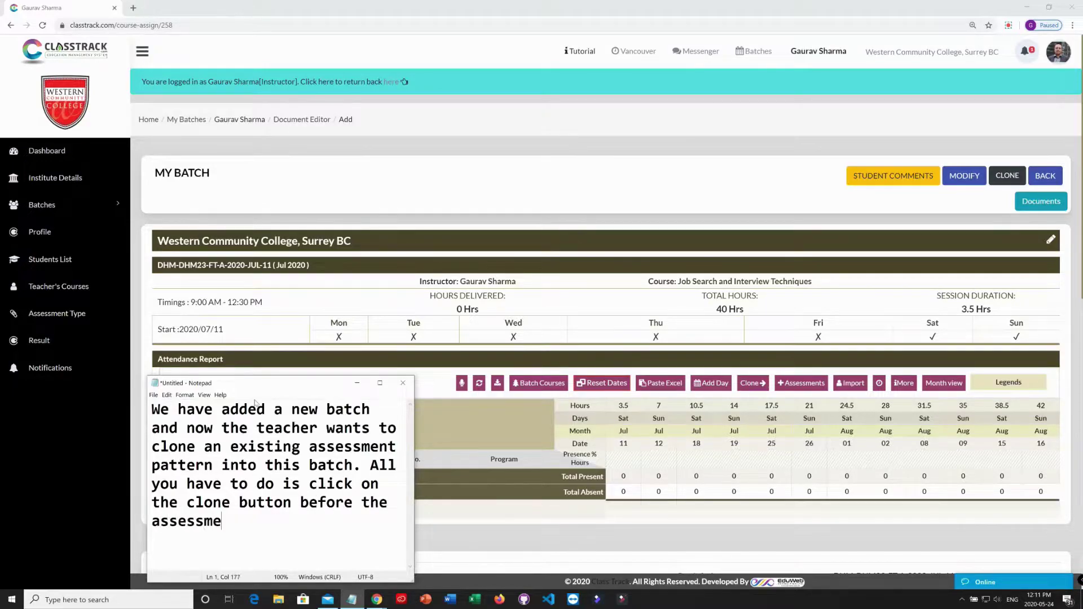
text(nt button)
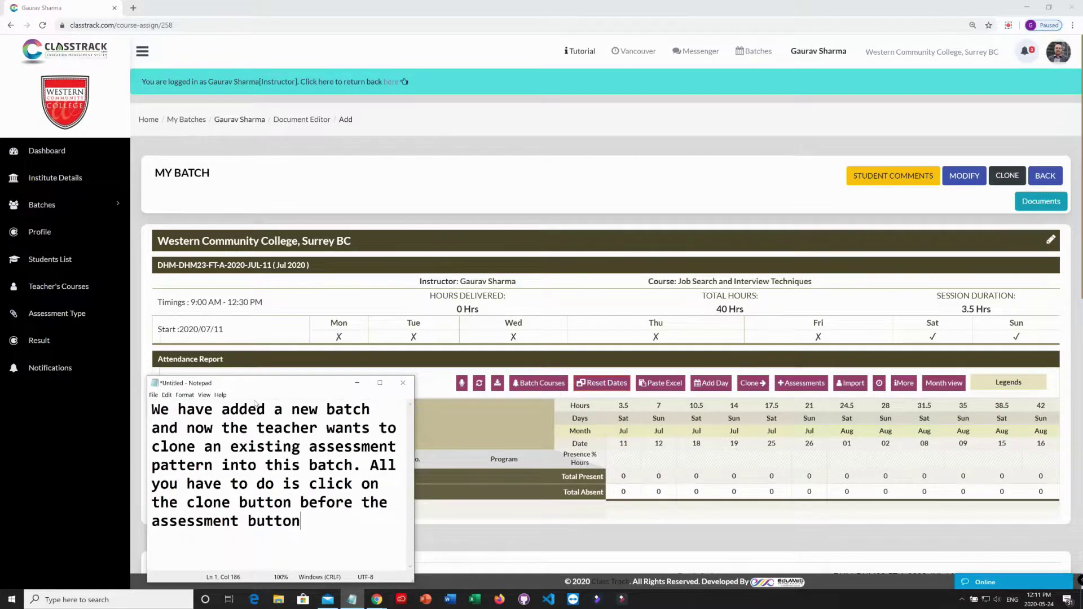
text(. See here....)
Switch to ClassTrack in the browser and open the Clone Assessments form for batch DHM-DHM23-FT-A-2020-JUL-11
click(664, 434)
key(super+plus)
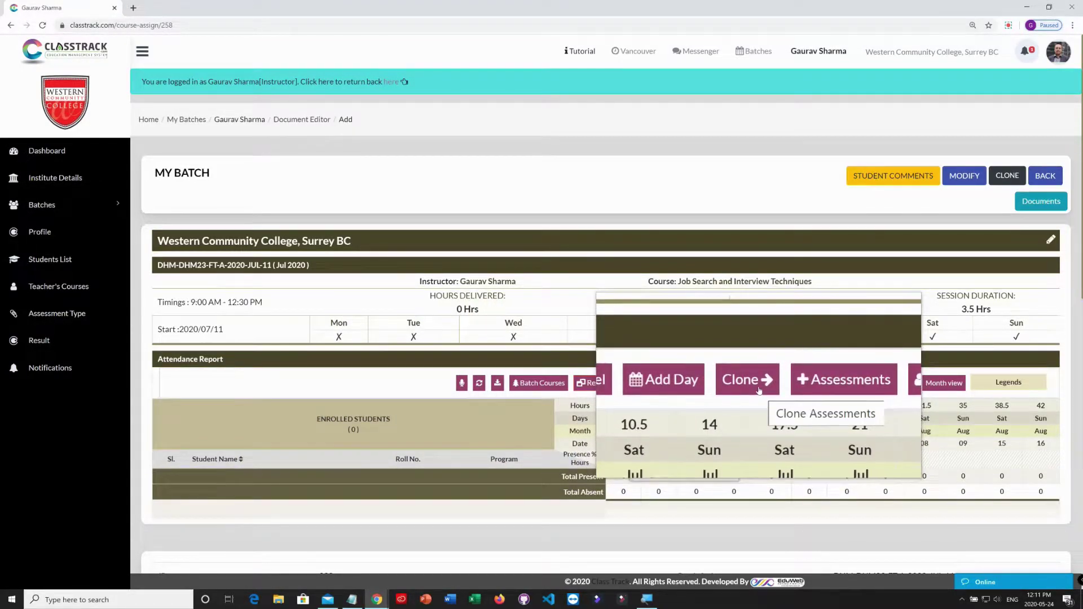
click(754, 384)
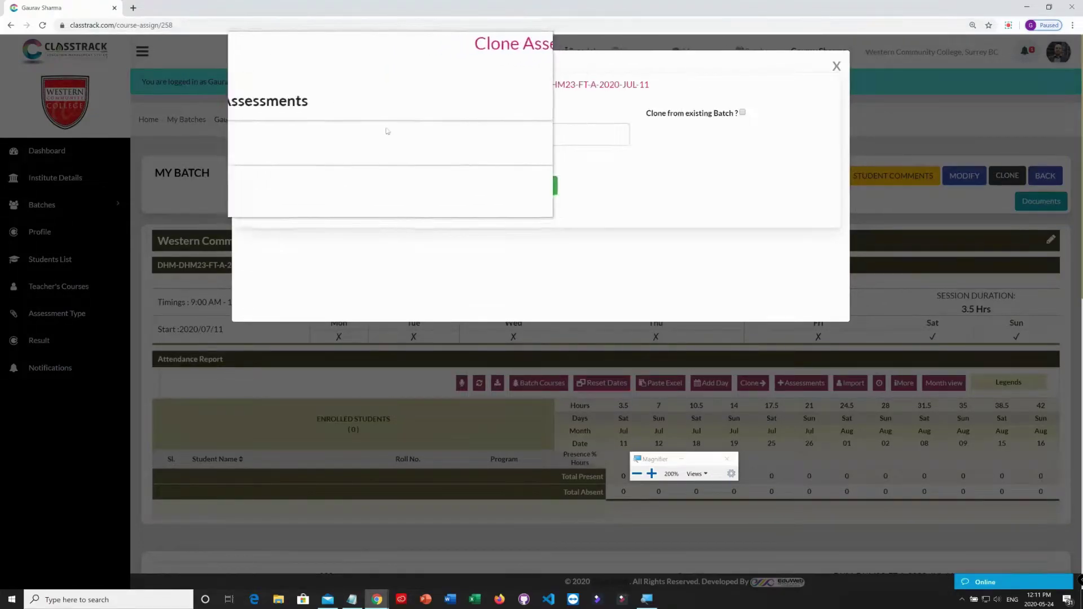
click(304, 135)
Switch to Notepad and replace its text with "Please note that in this form you have 2 options available."
key(alt+Tab)
key(ctrl+a)
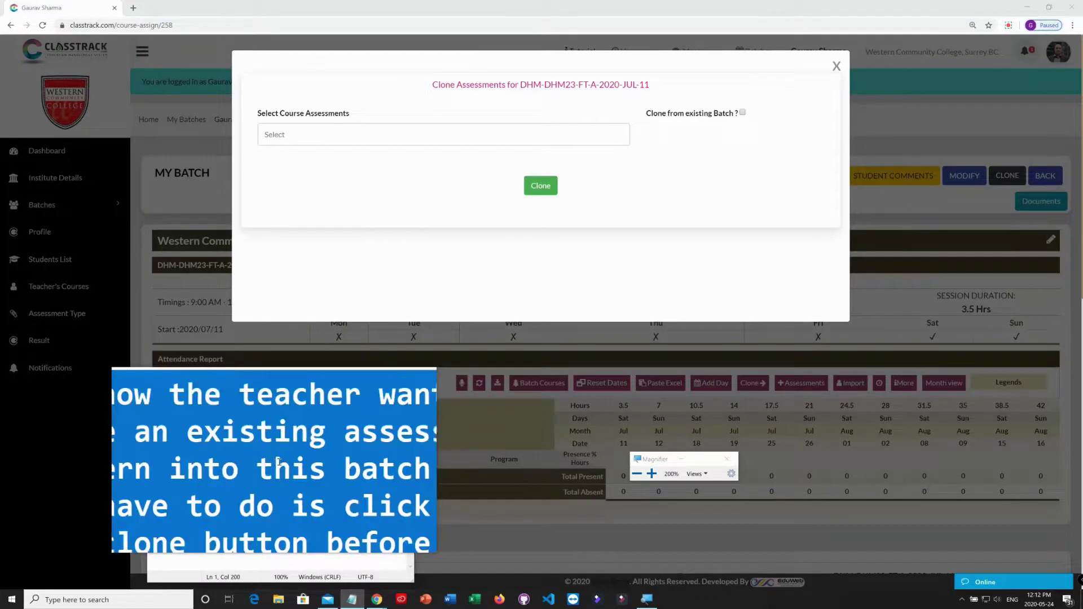
text(Please)
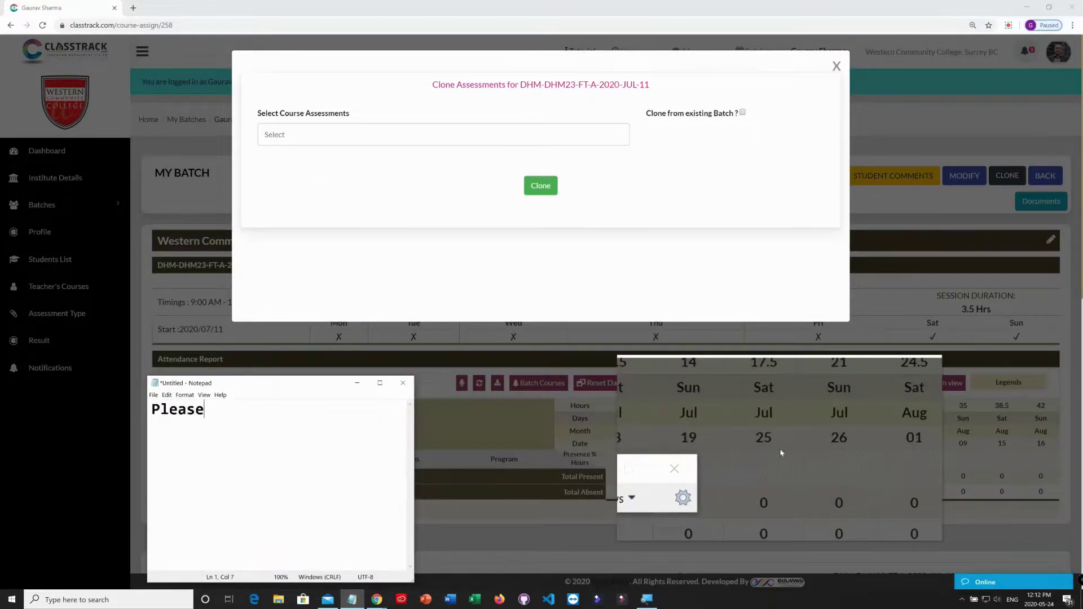
text( note that in this form)
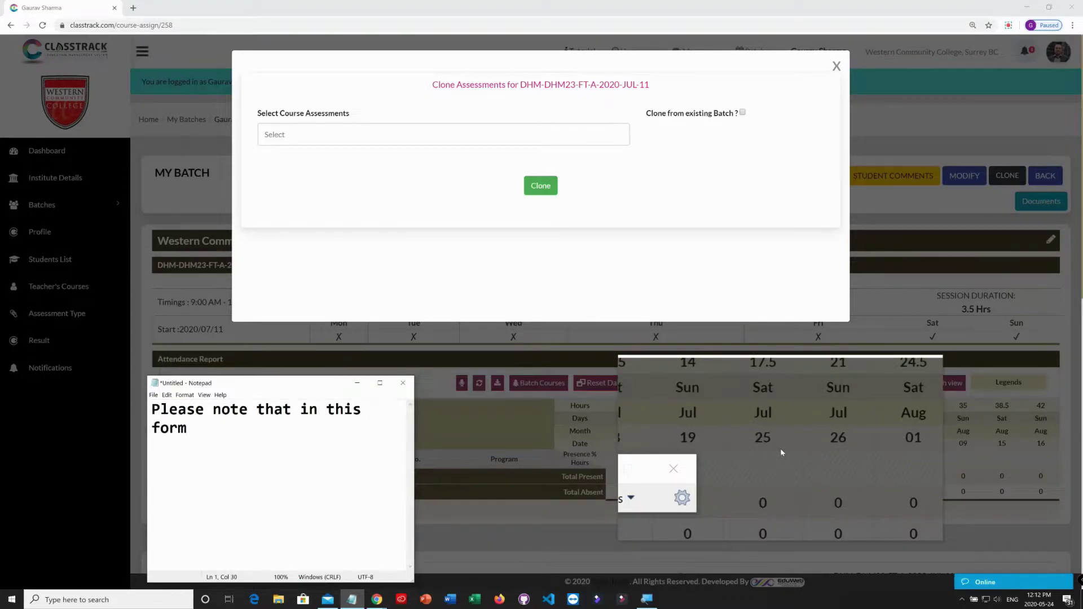
text( you have 2 op)
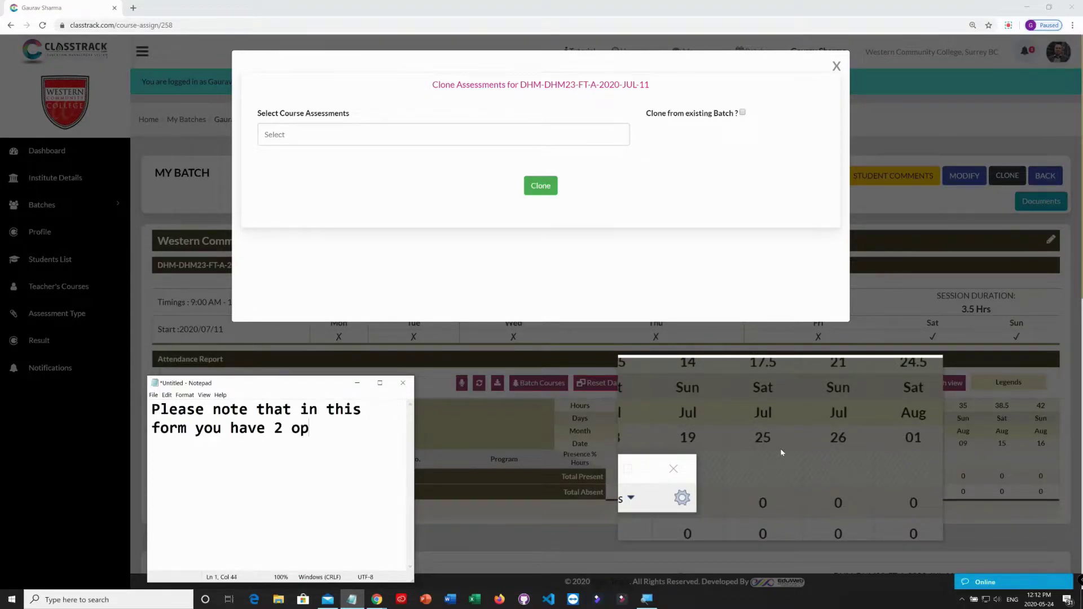
text(tions available)
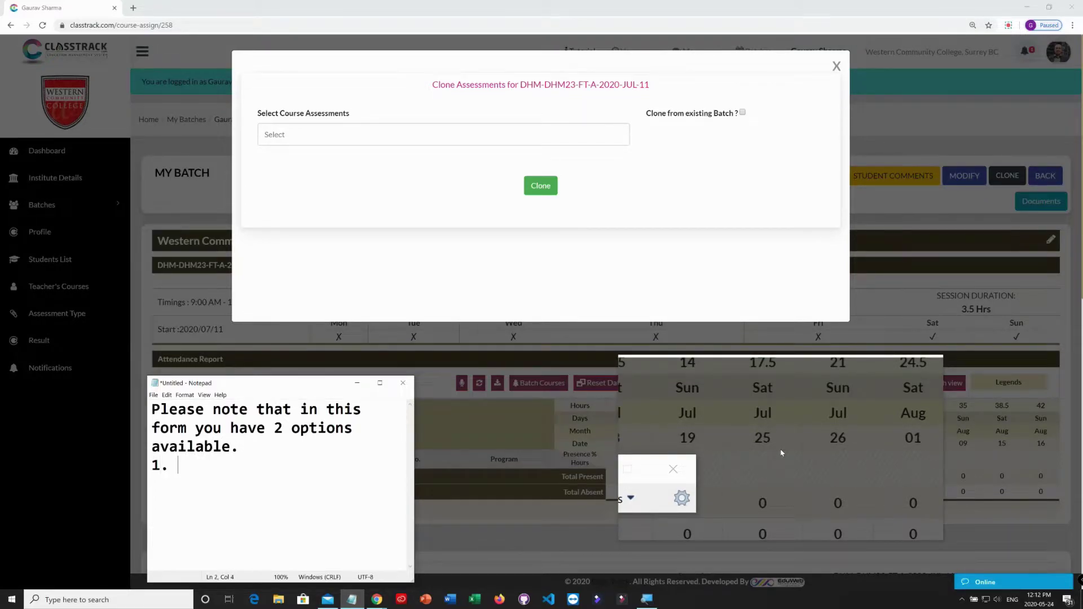
text(.)
Add "1. If the college admin has already allocated a set of assessment types to this course then you will see the list when you click on this...."
key(Return)
text(1. If the college )
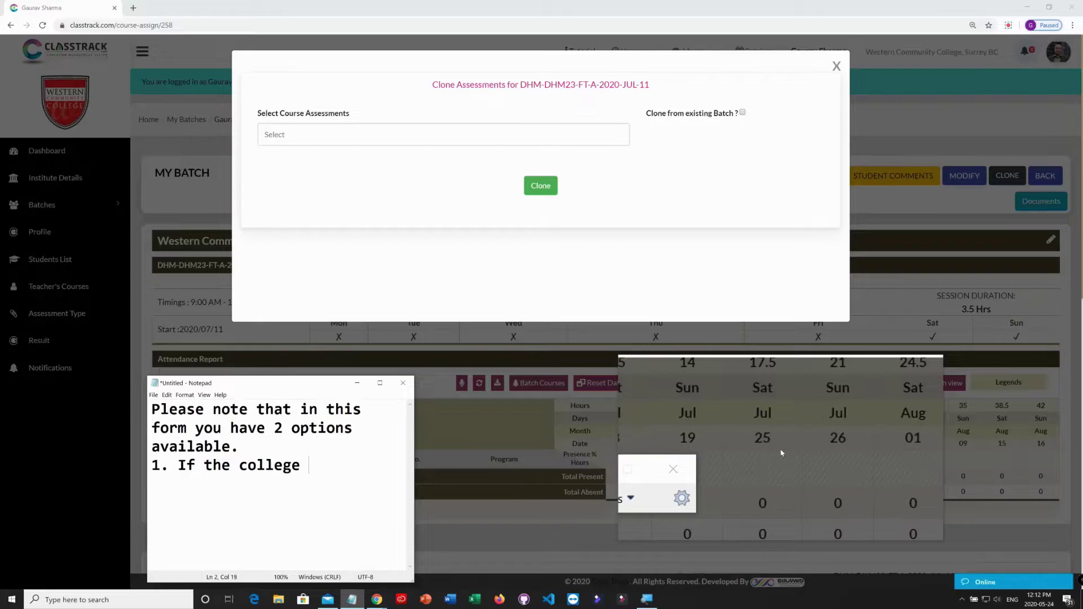
text(admin has already all)
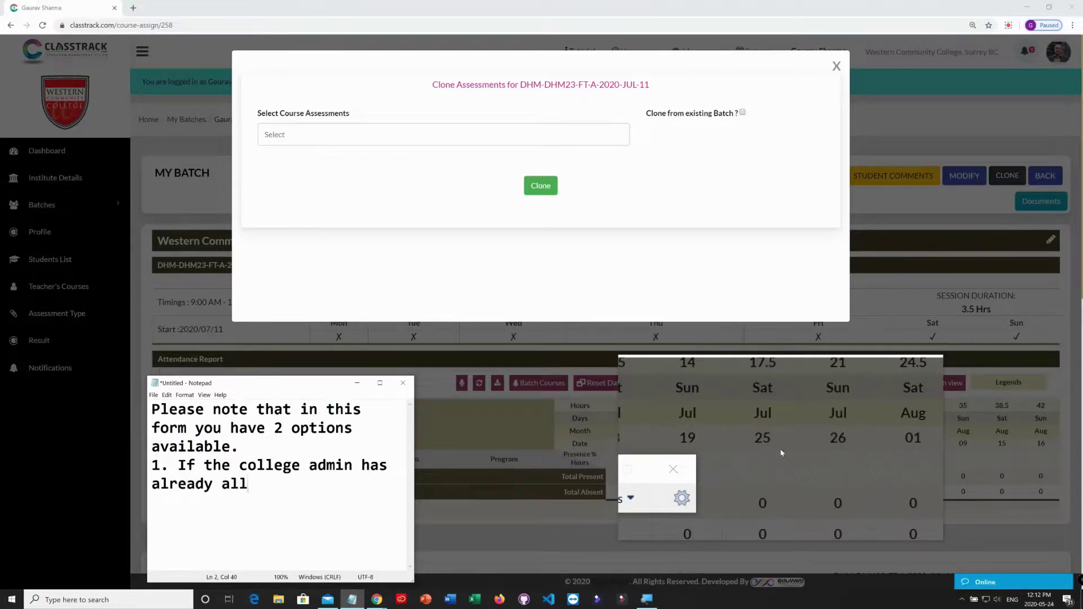
text(ocated a set of )
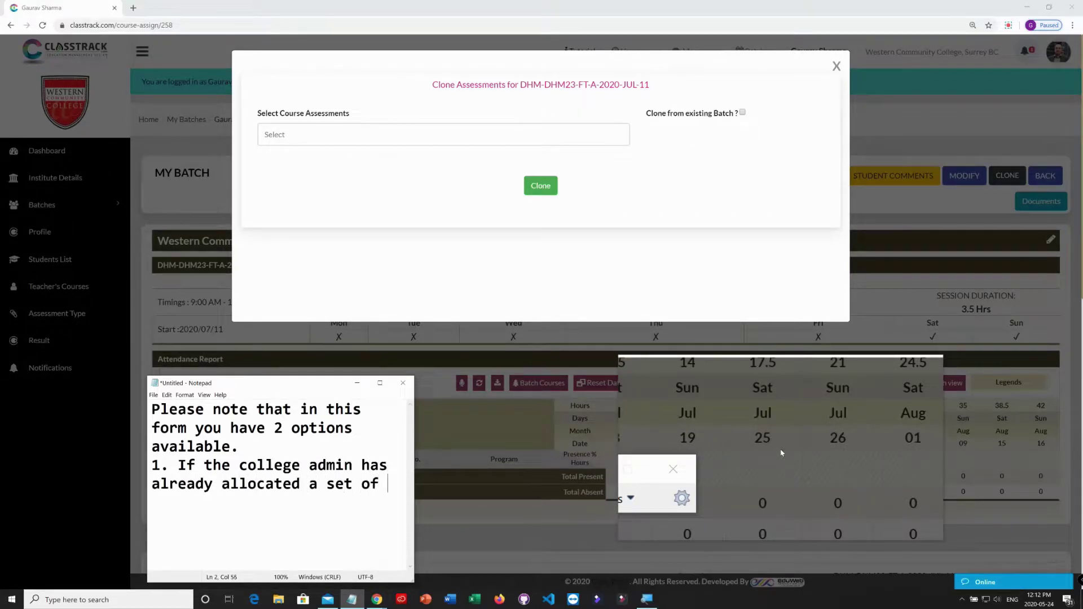
text(assessment types )
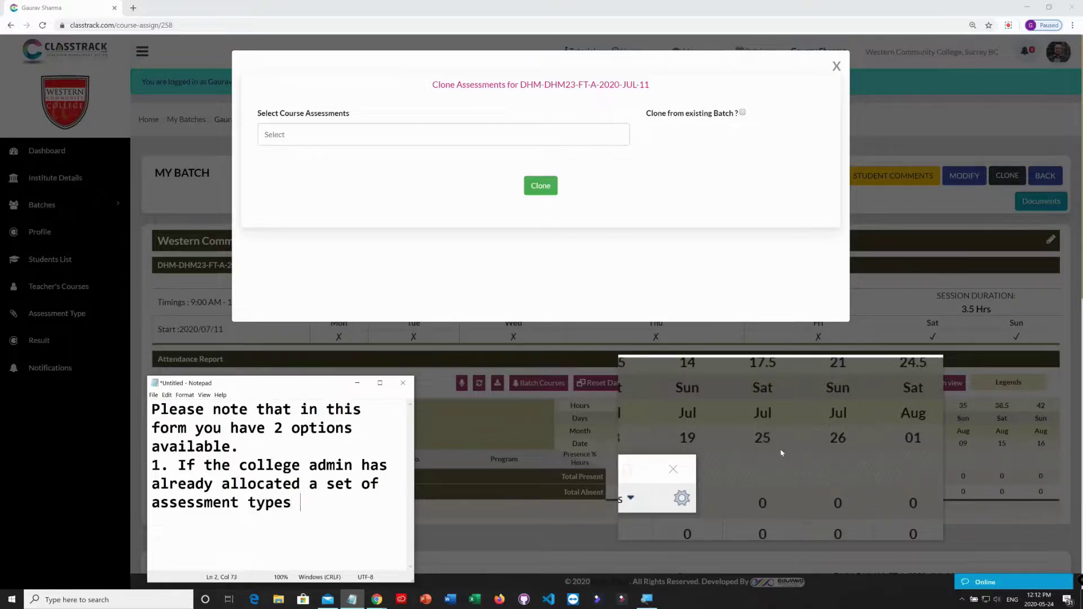
text(to this course )
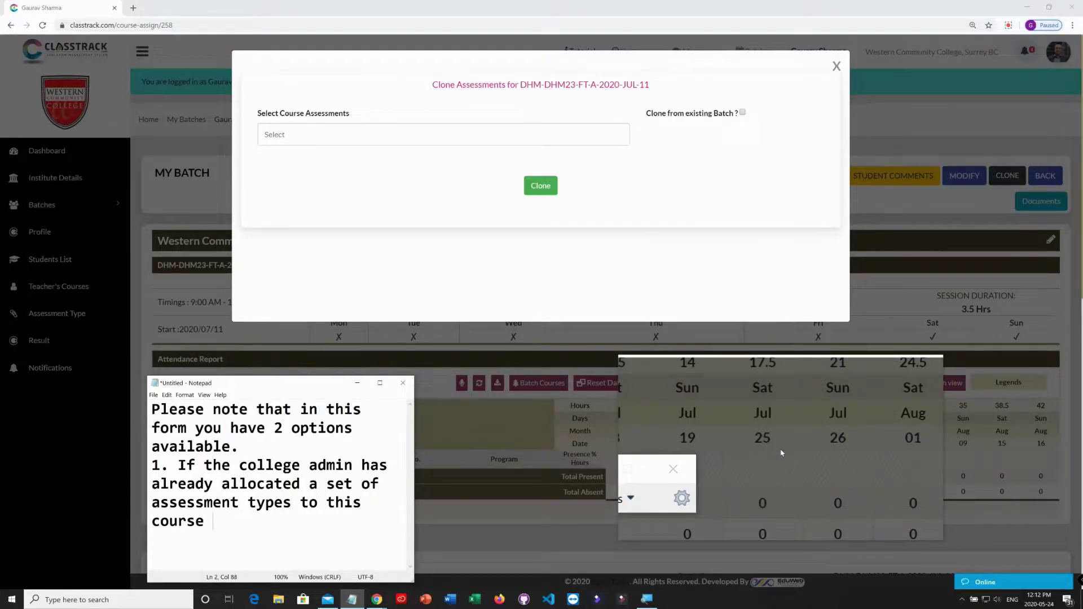
text(then you will see the list)
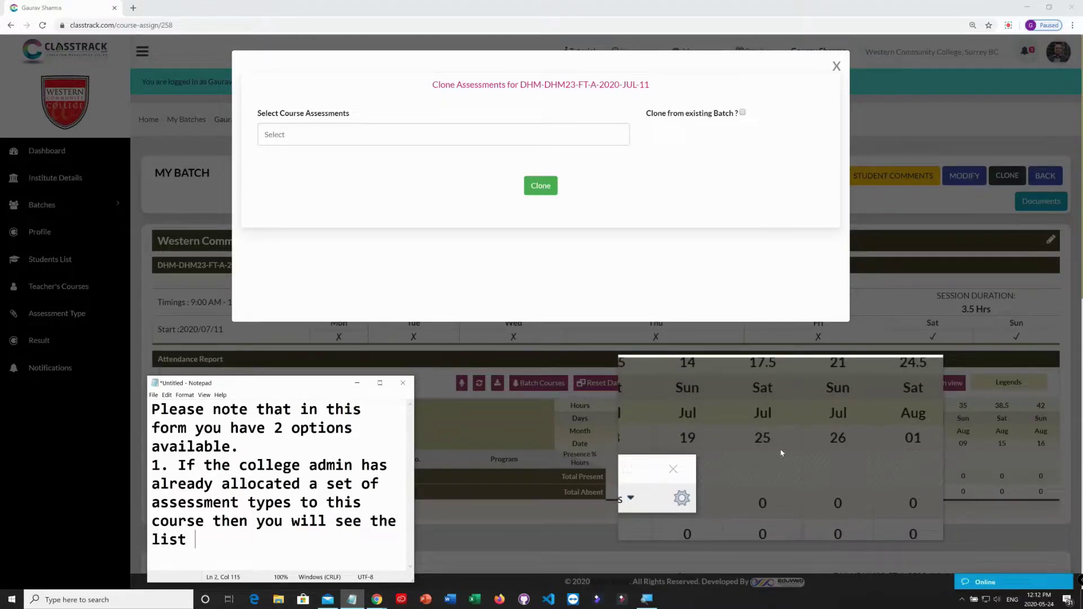
text( when you cl)
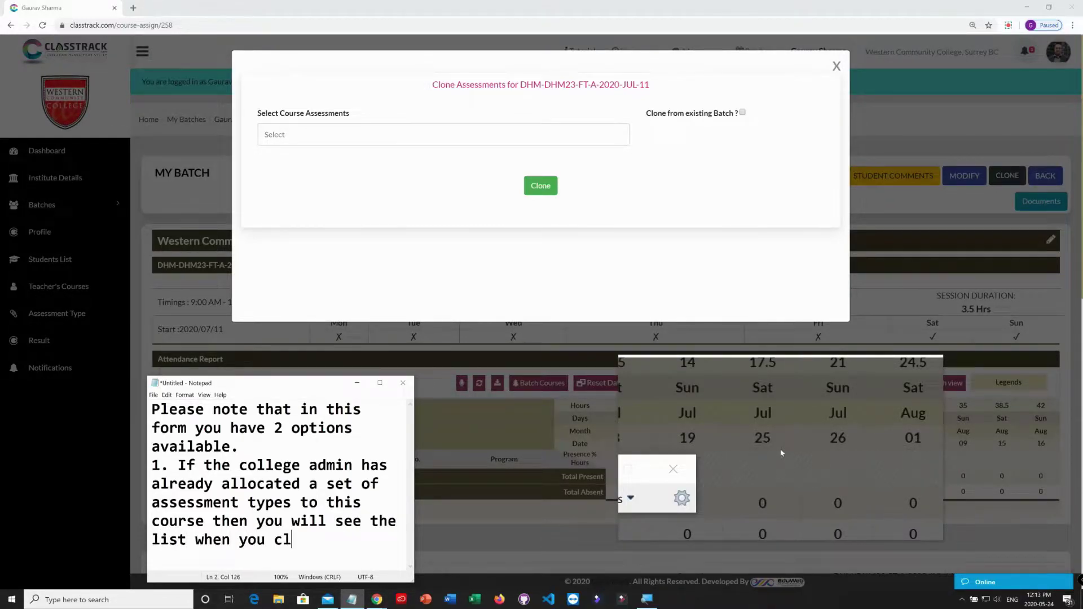
text(ick on this....)
Return to the Clone Assessments form in ClassTrack and check which course assessments are available for selection
click(285, 134)
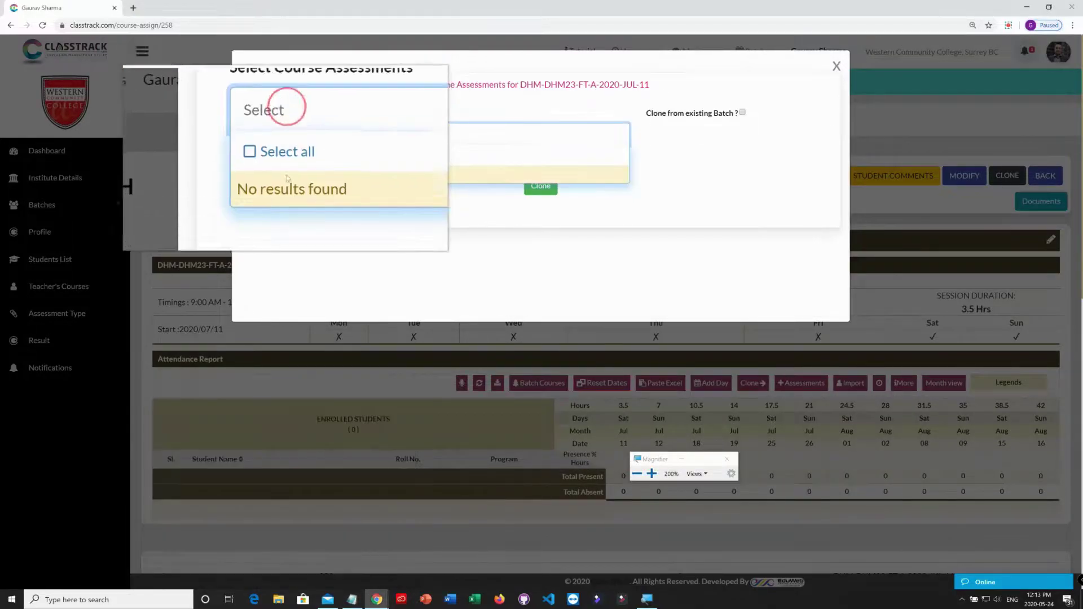
Switch to Notepad and replace its text with "However, if you want to import assessments from one of your existing batches, then please check"
key(alt+Tab)
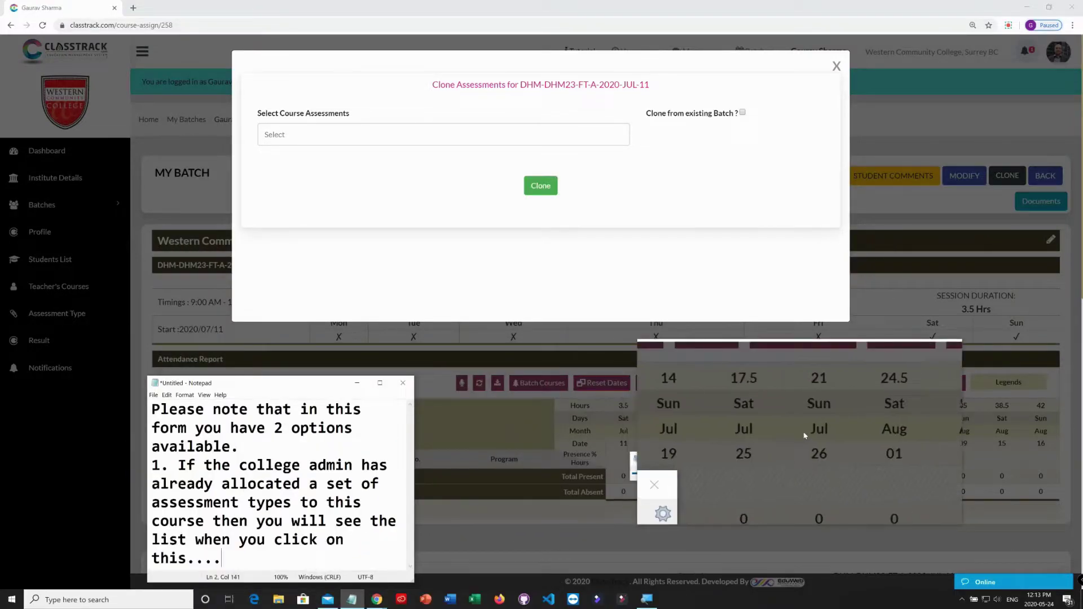
key(ctrl+a)
key(BackSpace)
text(Howe)
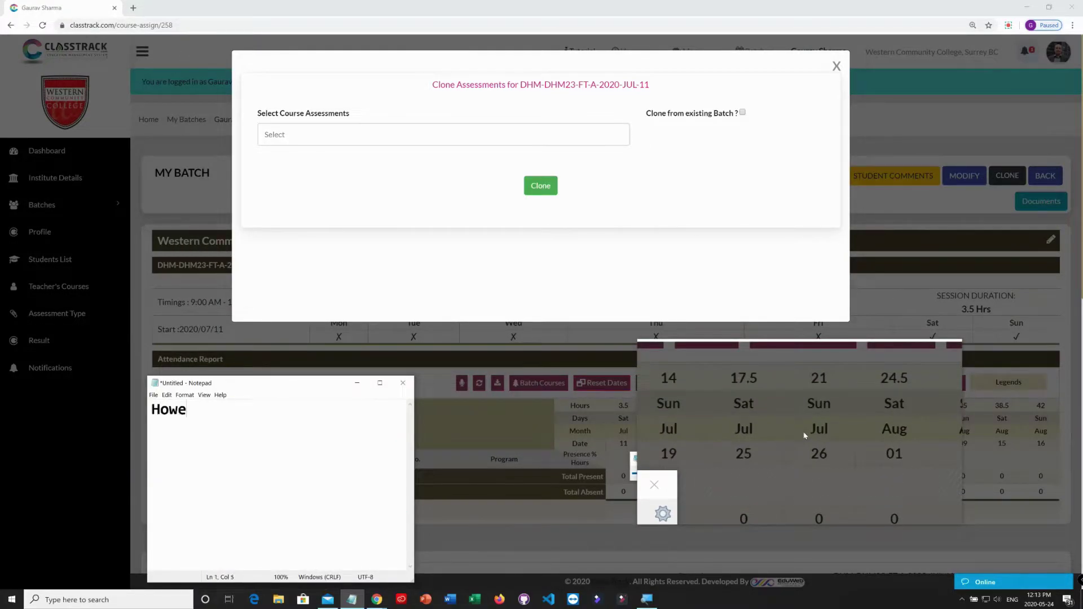
text(ver, if you want to impo)
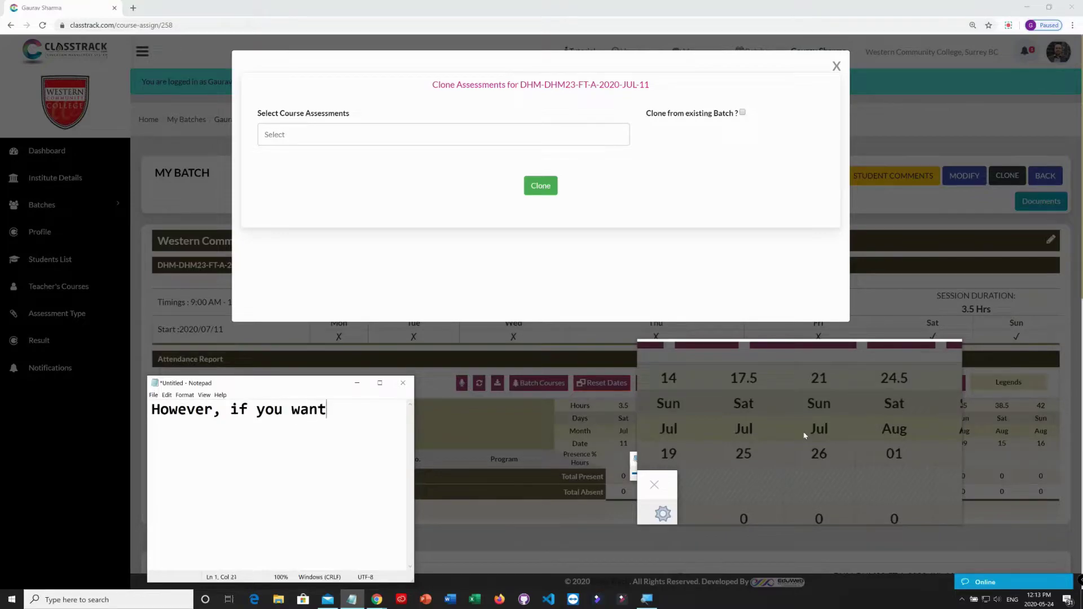
text(sessm)
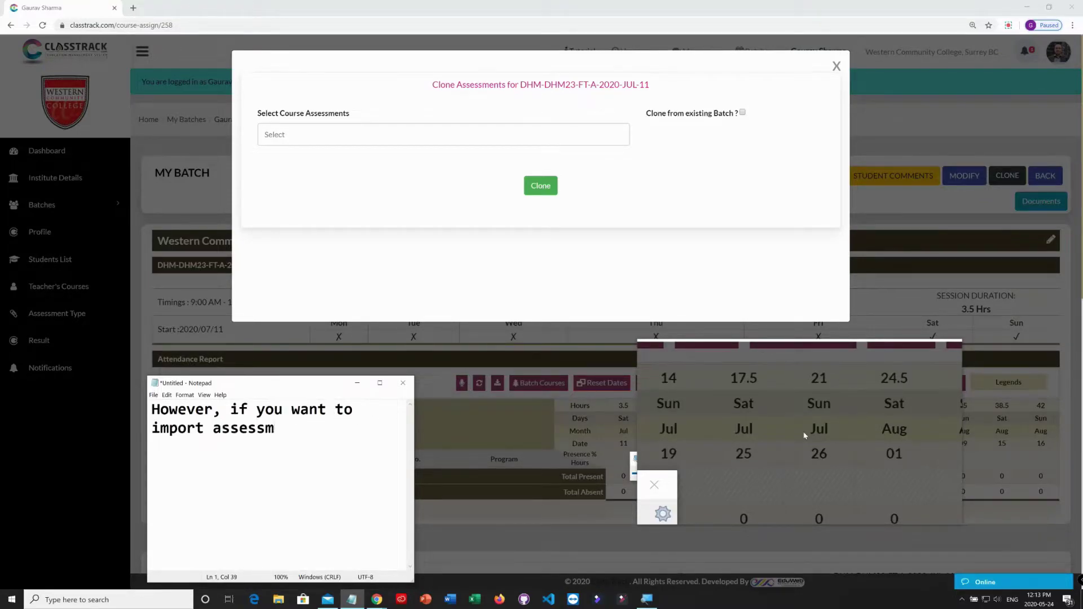
text(ents from one of your existing ba)
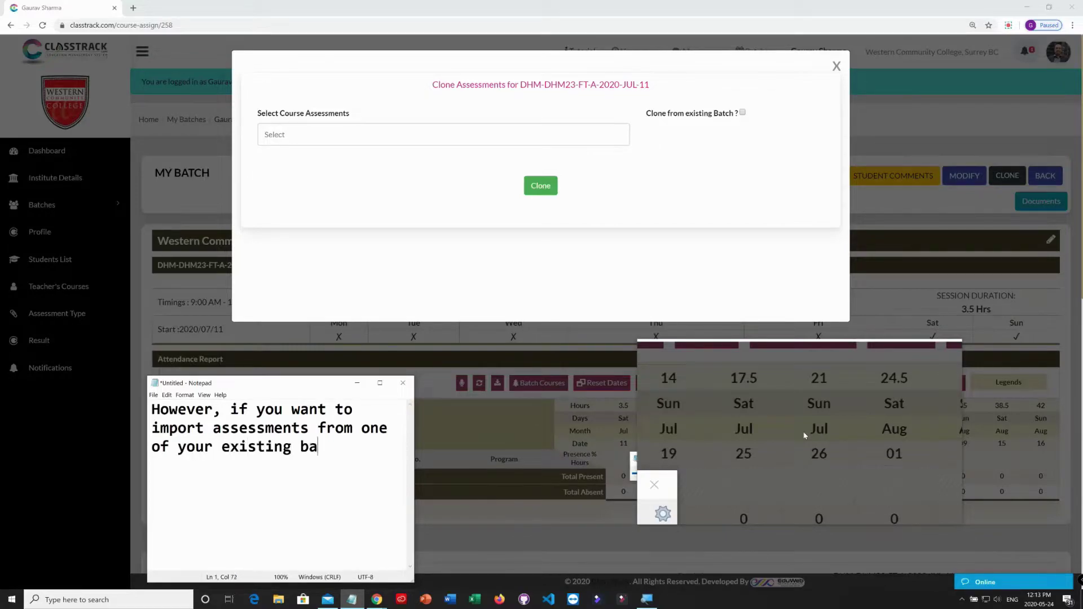
text(tches, then please check)
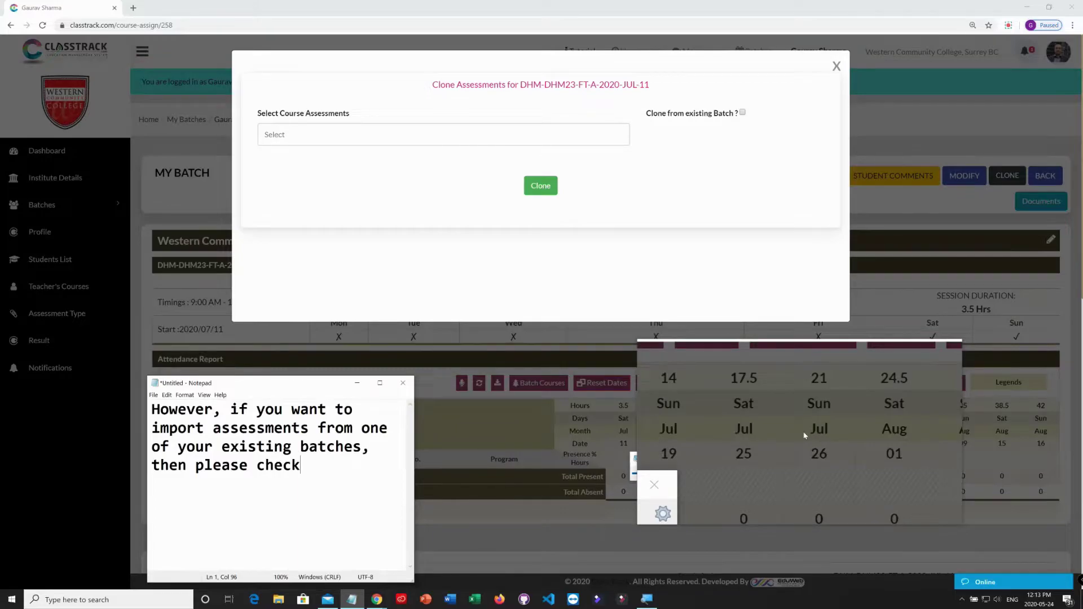
Complete the note with "the box which says "Clone from esisting Batch?" See here..."
text( the box which says "Clone from)
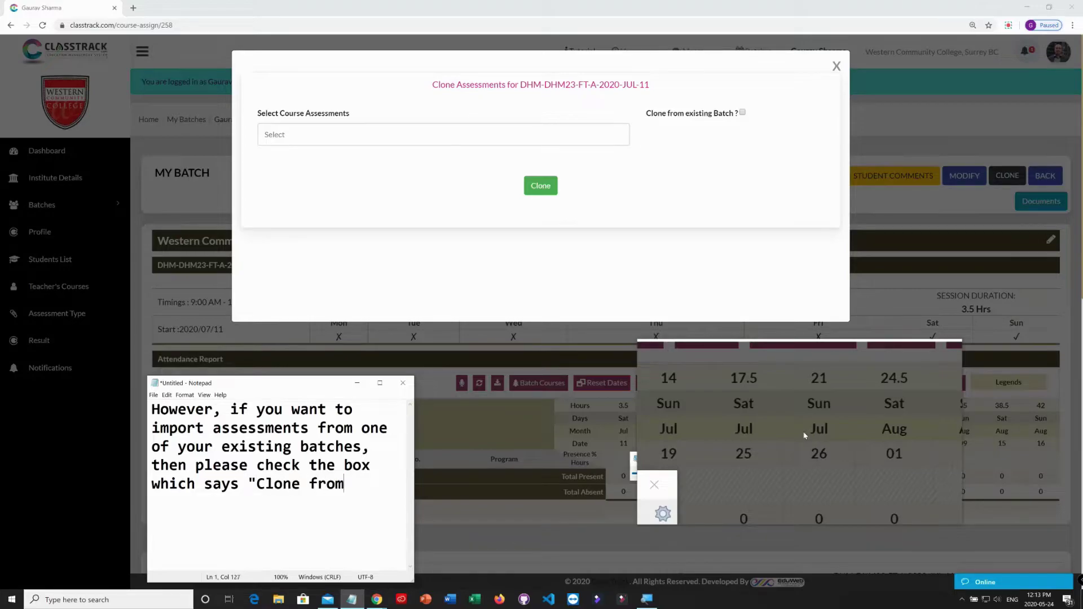
text( esisting Batch?)
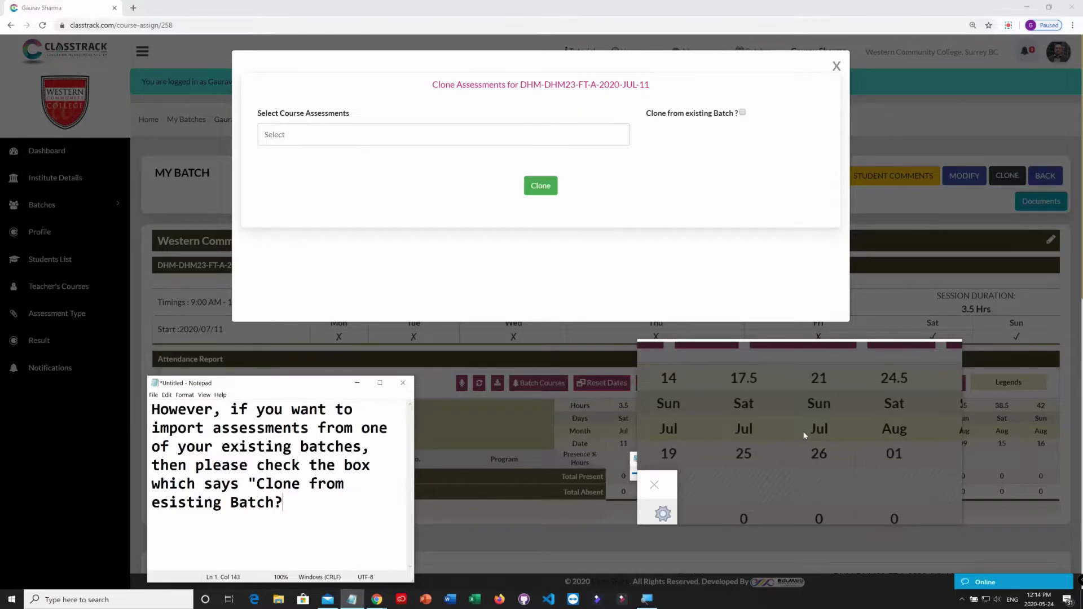
text(" See here...)
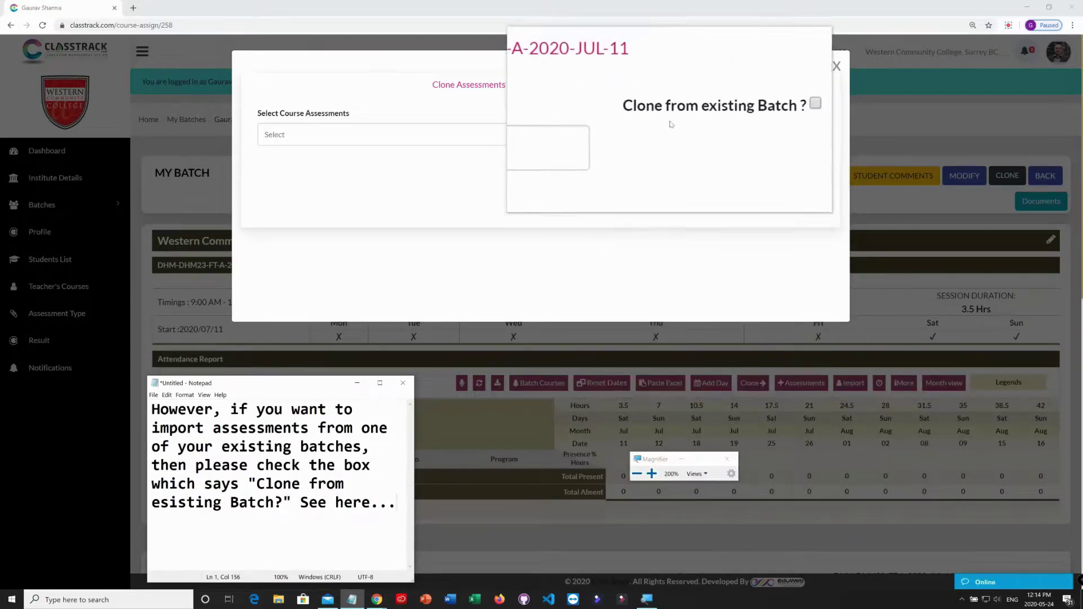
In the ClassTrack Clone Assessments form, enable cloning from an existing batch and show the batches available for selection
click(743, 112)
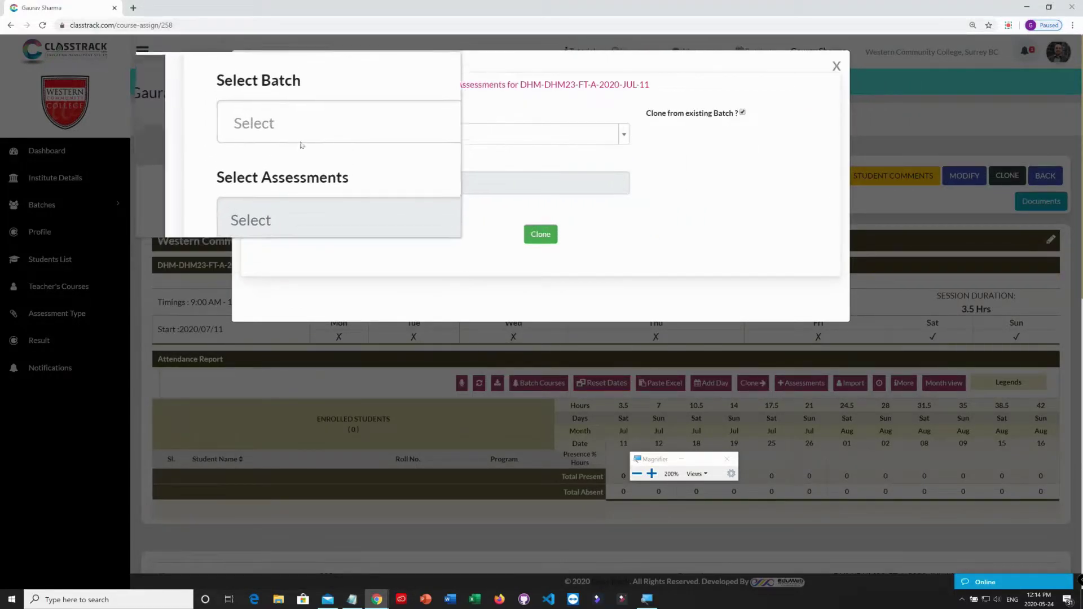
click(316, 135)
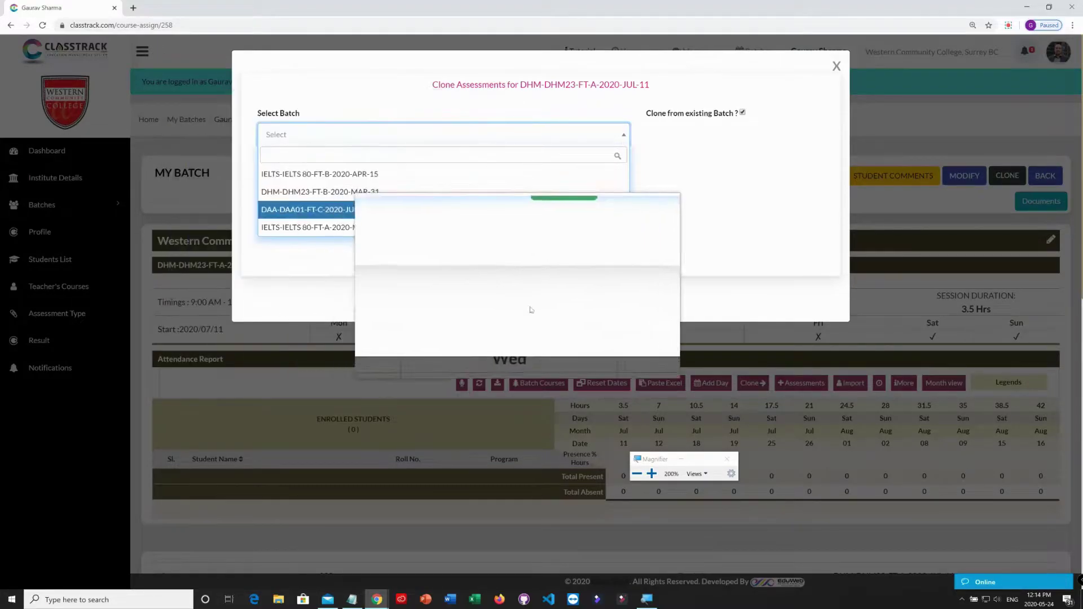
Switch to Notepad and replace its text with "As you can see the list shows all the batches of teacher and then they can select"
key(alt+Tab)
key(ctrl+a)
key(Delete)
text(As you)
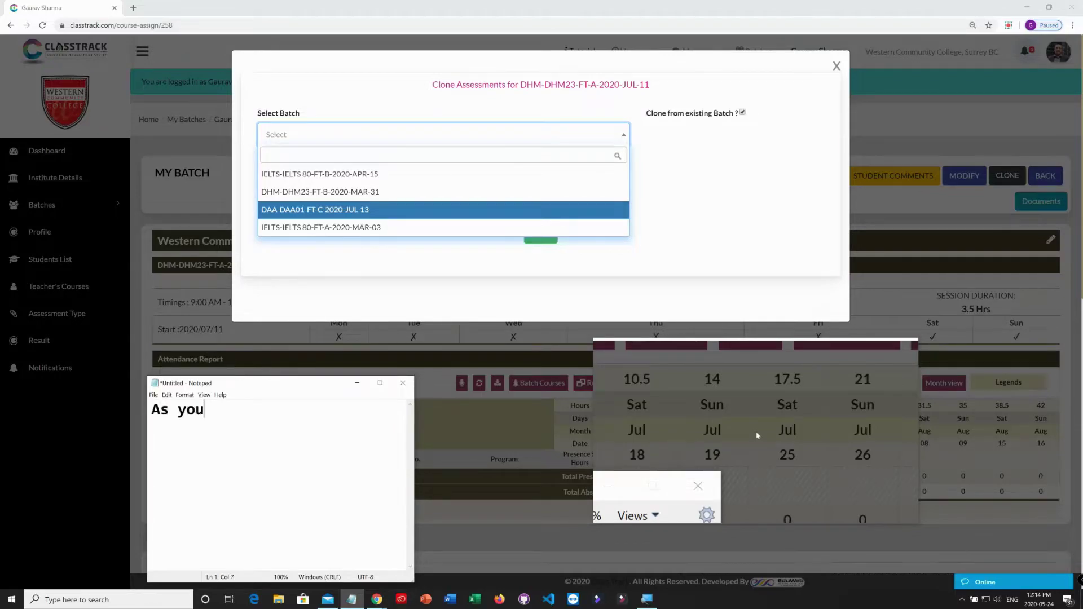
text( can see the list shows all the batches of )
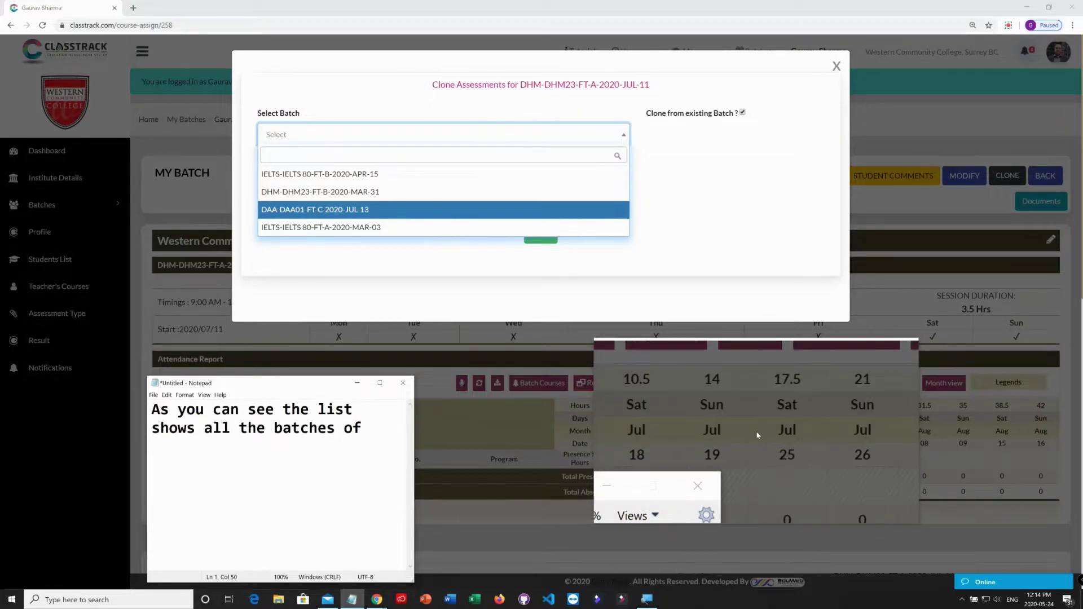
text(tea)
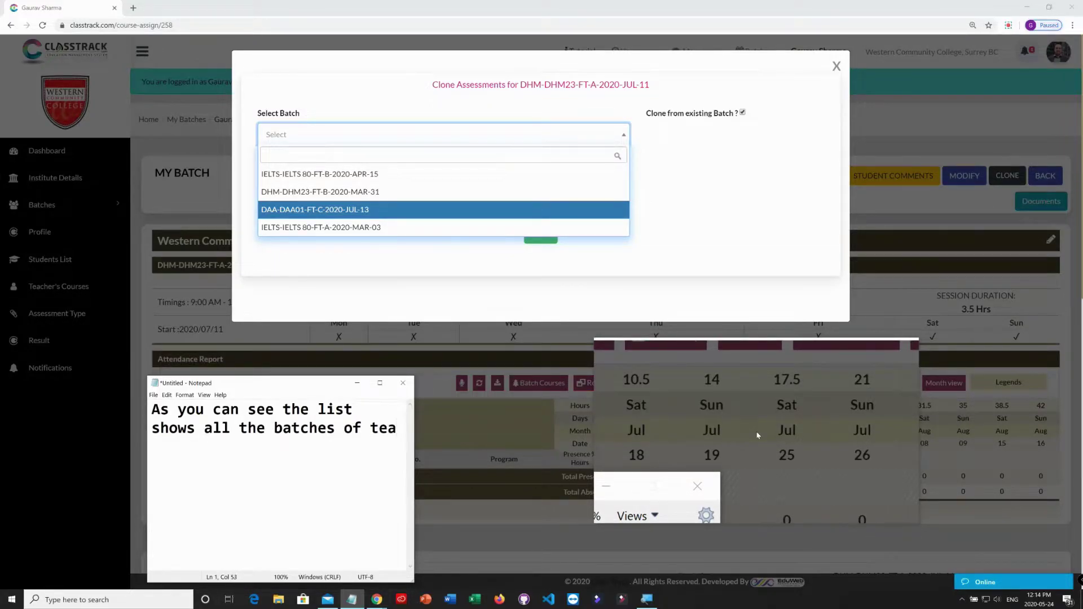
text(cher and then they can select )
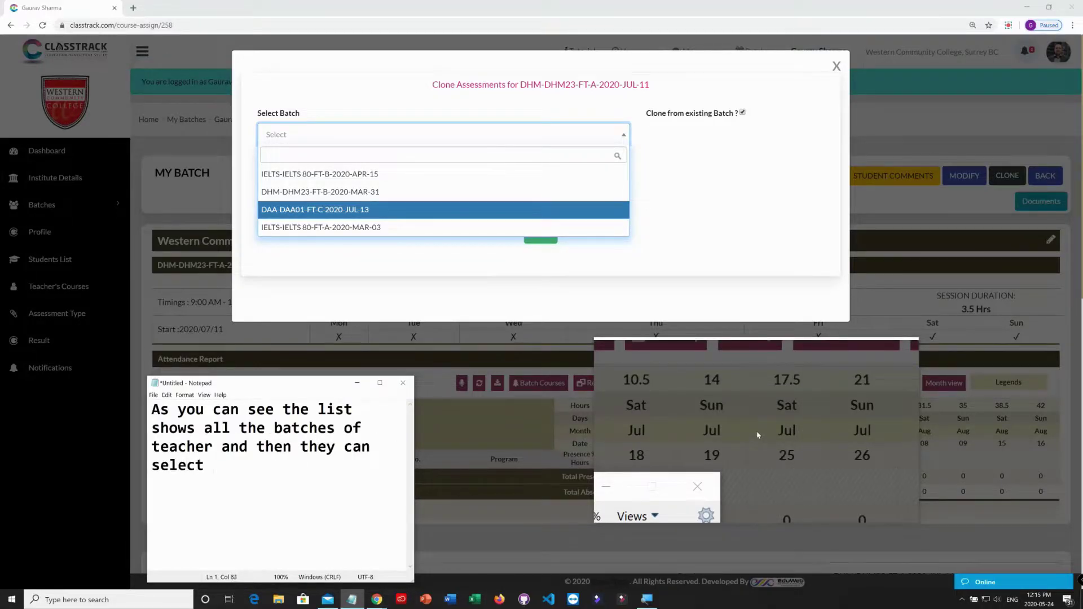
Finish the note with "which batch they wish to import from. See how..."
text(which batch they w)
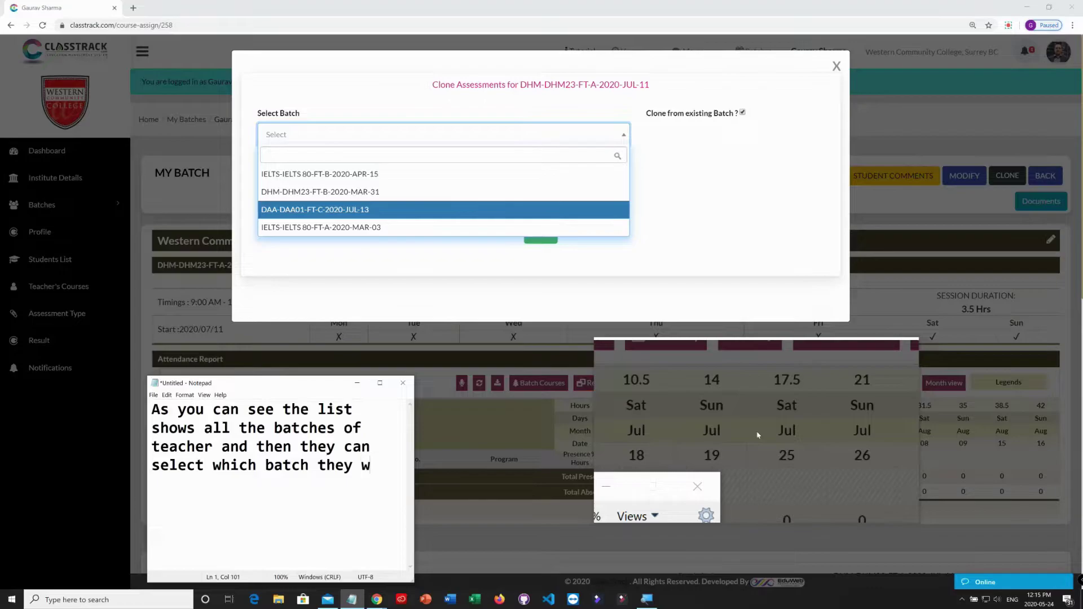
text(ish to import from)
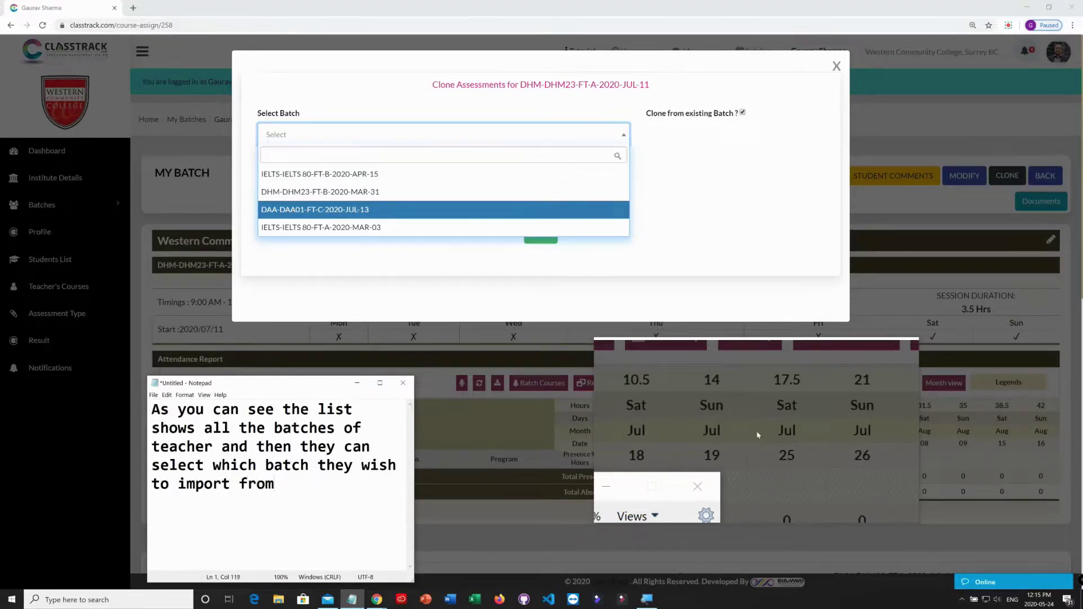
text(. See how)
Return to ClassTrack and clone all assessments from batch DHM-DHM23-FT-B-2020-MAR-31 into batch DHM-DHM23-FT-A-2020-JUL-11
key(alt+Tab)
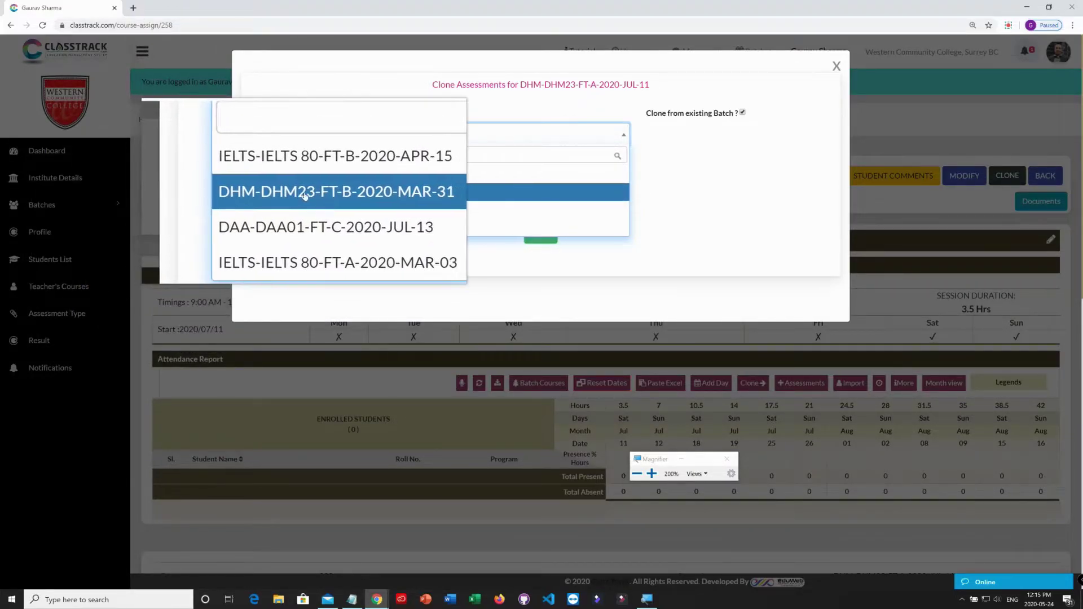
click(302, 192)
click(301, 184)
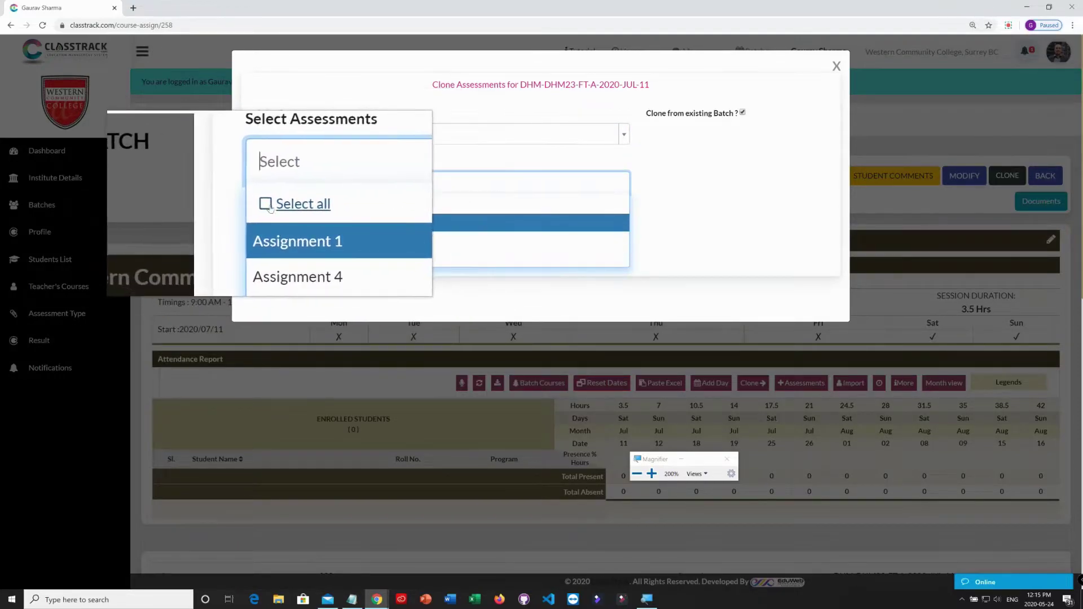
click(288, 206)
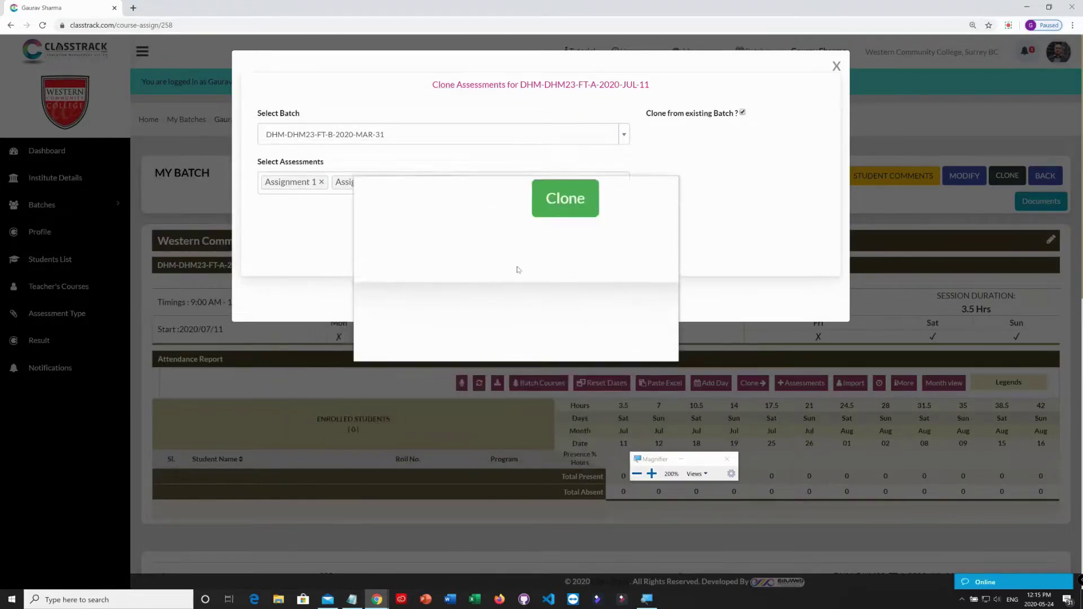
click(543, 243)
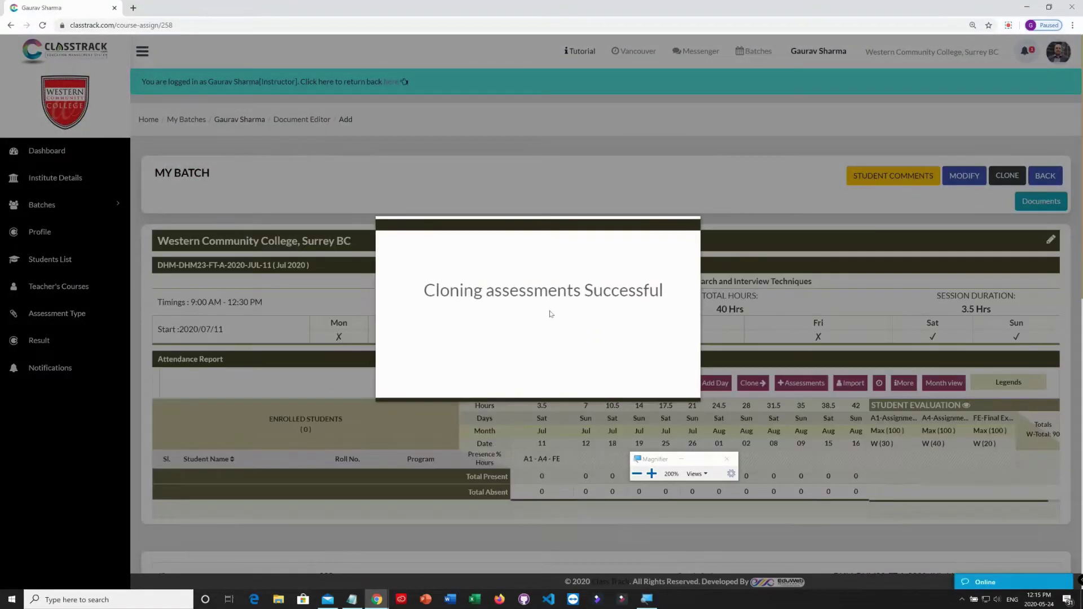
click(652, 341)
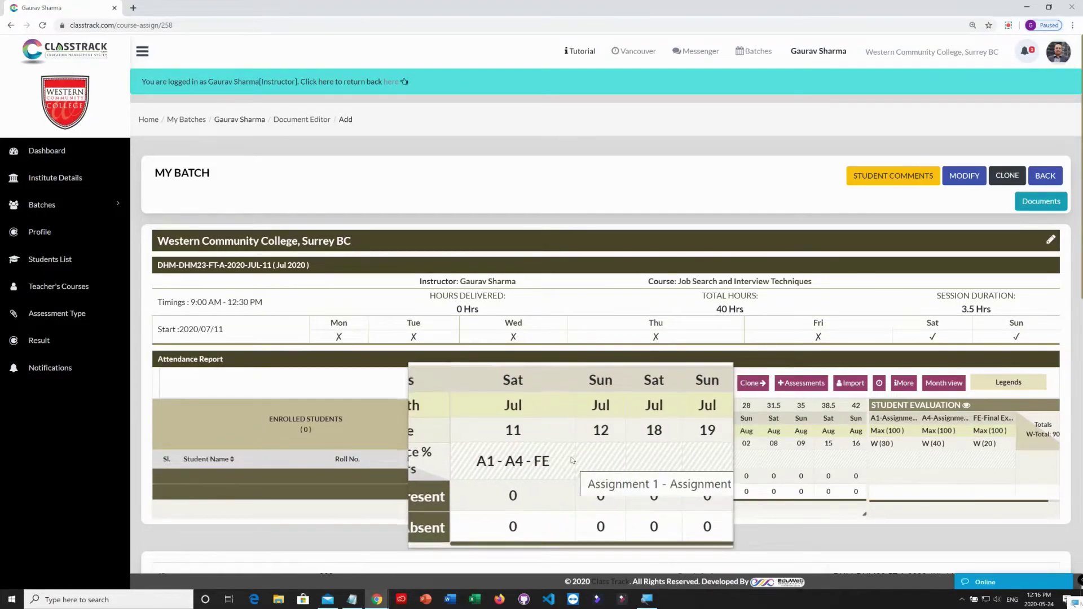
Replace the Notepad text with "As you can see all the assessments have been imported into this new batch and allocated to the first day of the batch."
key(alt+Tab)
key(ctrl+a)
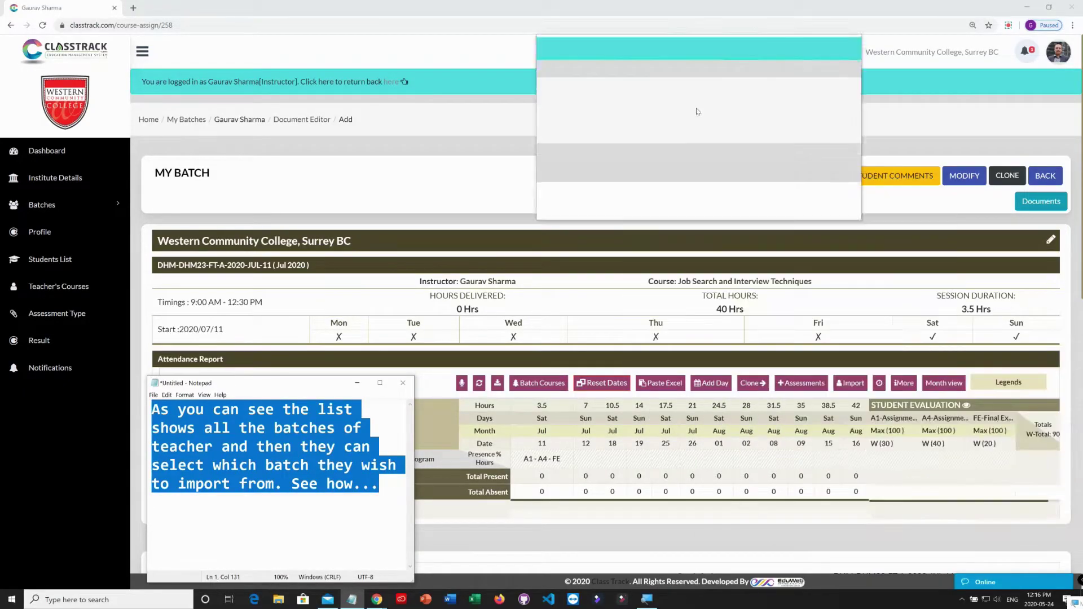
text(As )
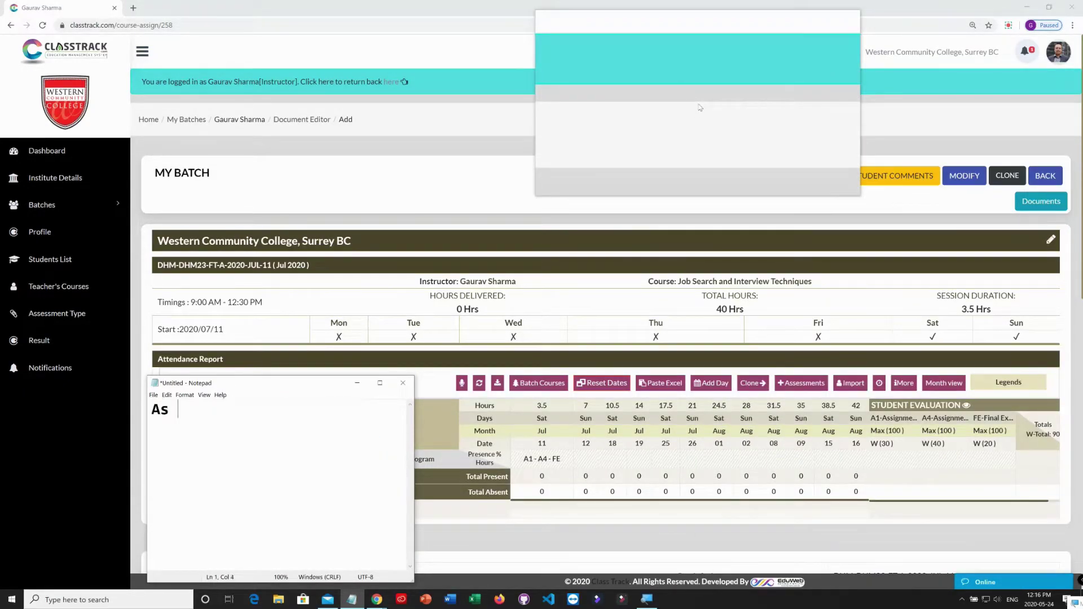
text(you can see all the assessments have been imported int)
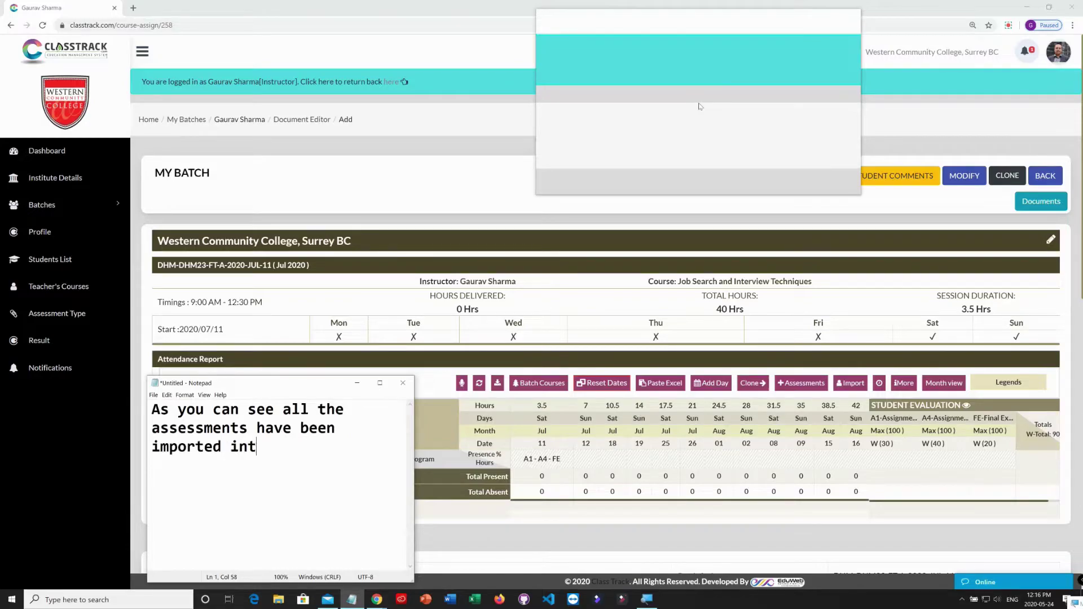
text(o this new batch and allocated to t)
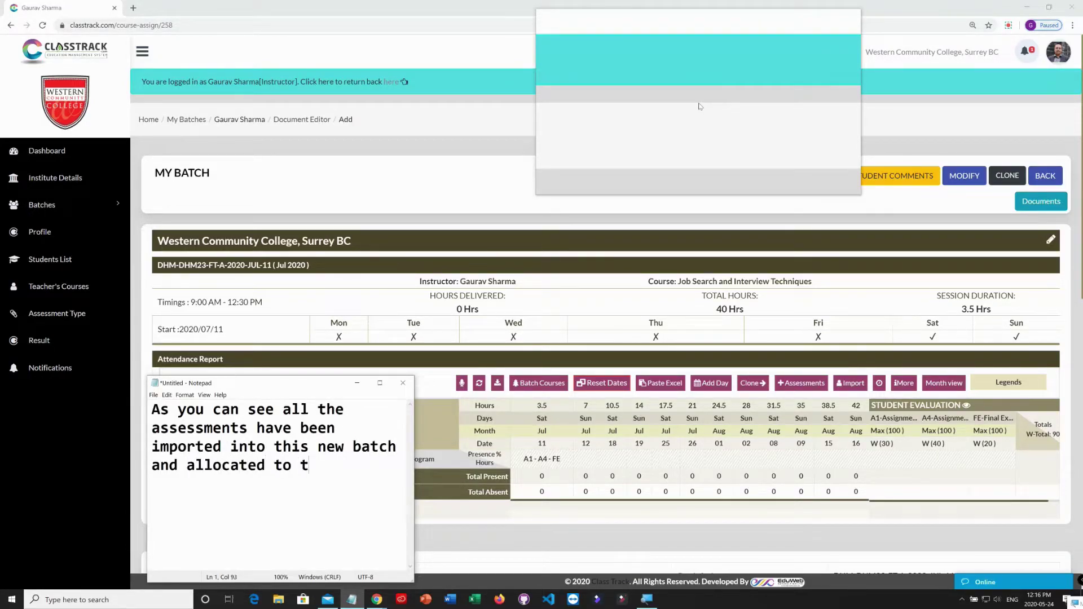
text(he first day of the ba)
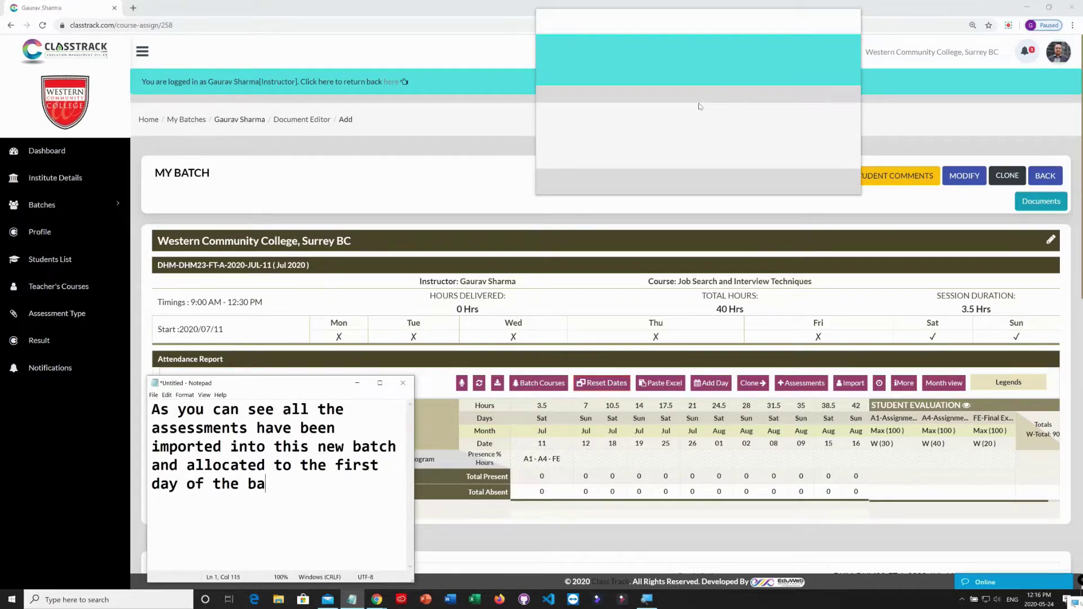
text(tch. Now yo)
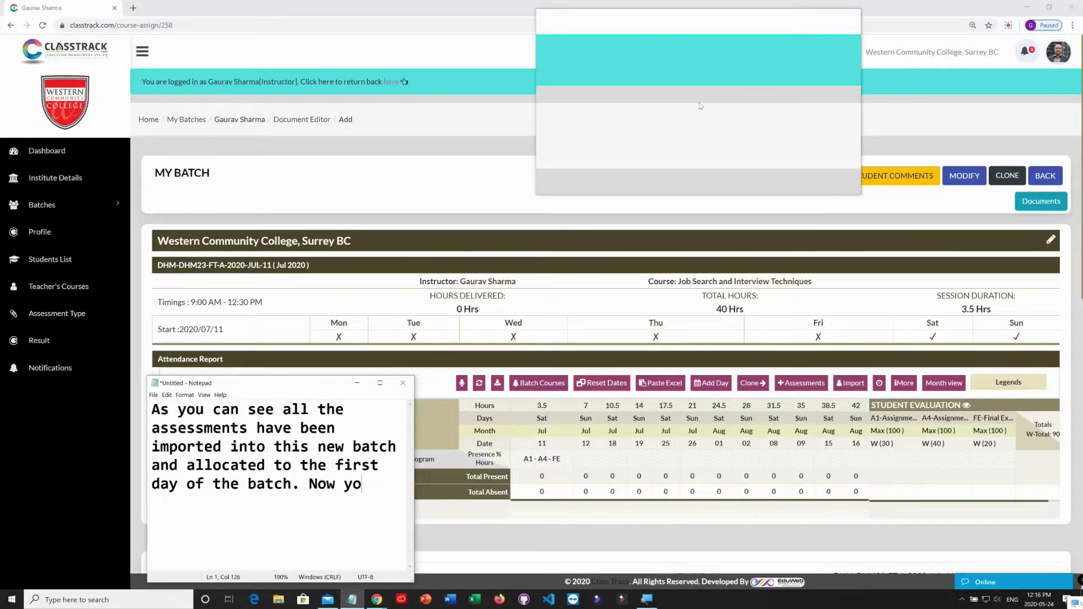
Continue the note with "Now you can modify their dates according to the new batch. See how...."
text(u can modify their dates ac)
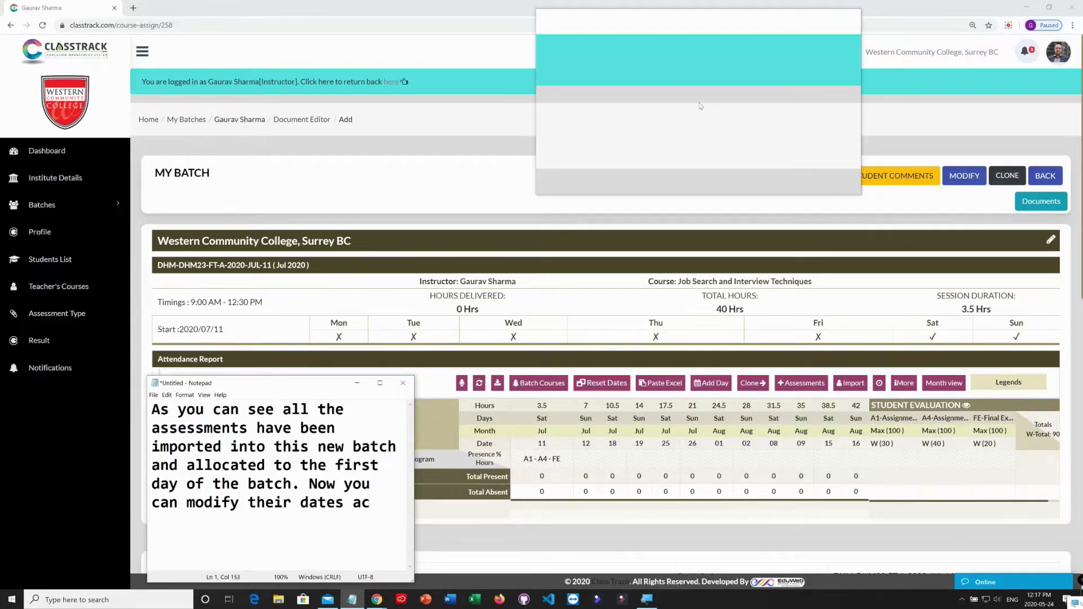
text(coe=r)
key(BackSpace)
key(BackSpace)
text(rding to the new batc)
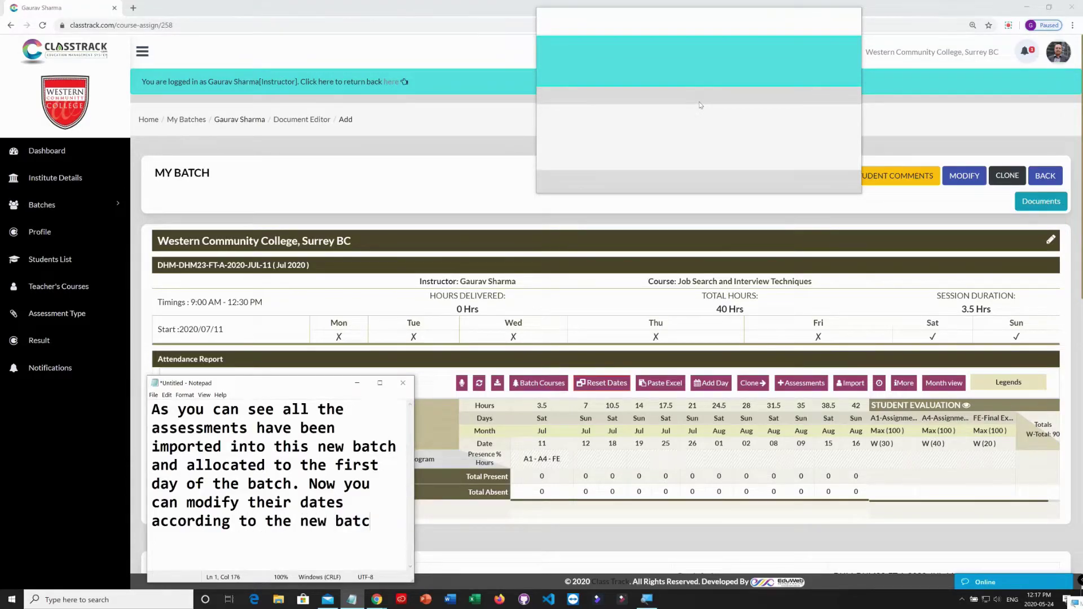
text(h. See how....)
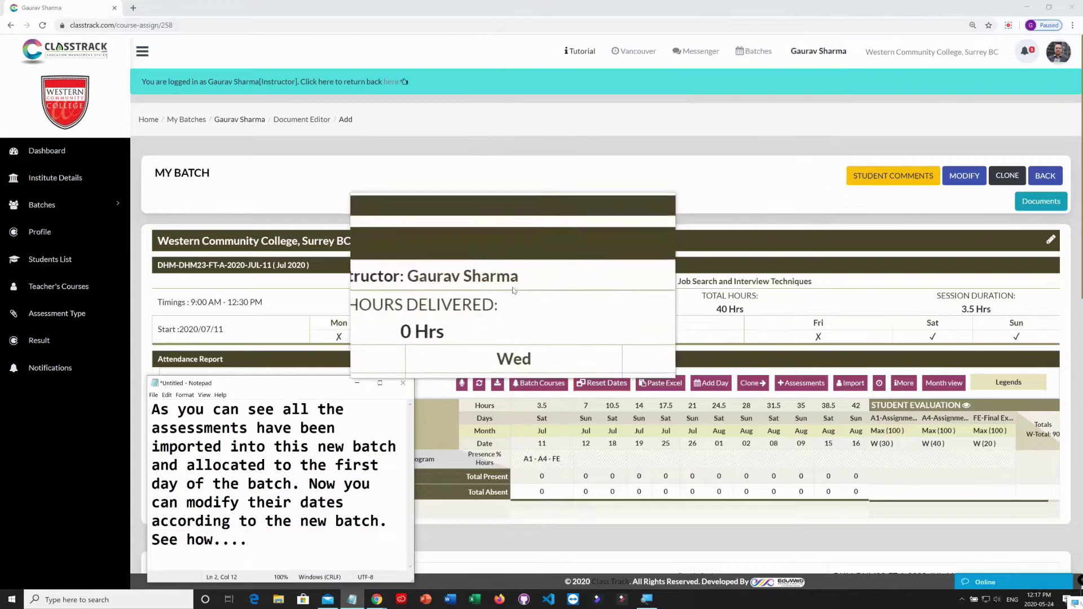
Minimize Notepad and change the assessment date of Assignment 1 in the ClassTrack batch to 2020-07-12
click(361, 384)
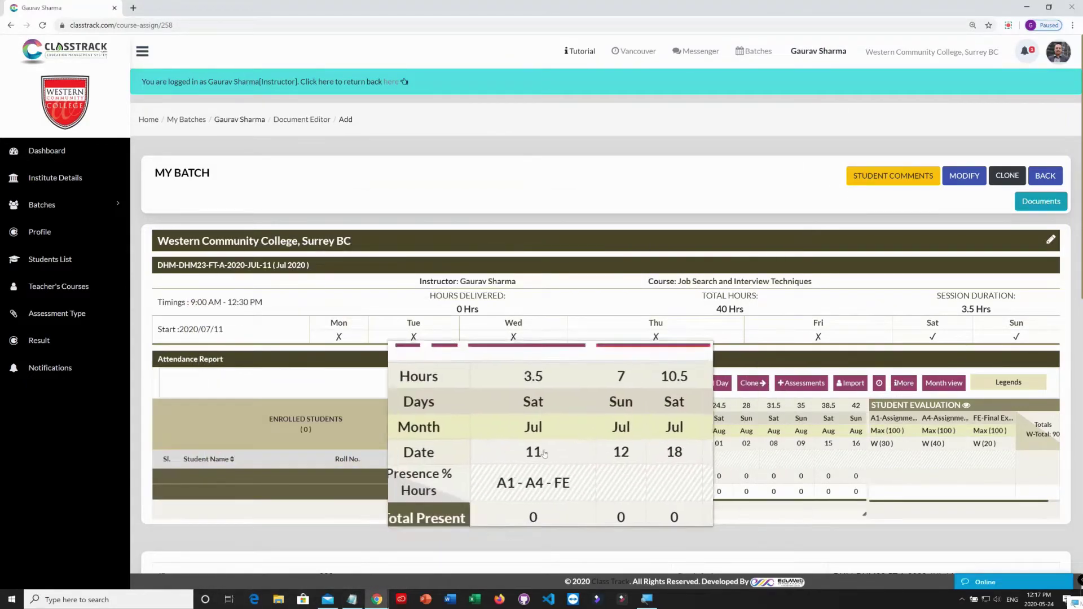
click(890, 420)
click(273, 271)
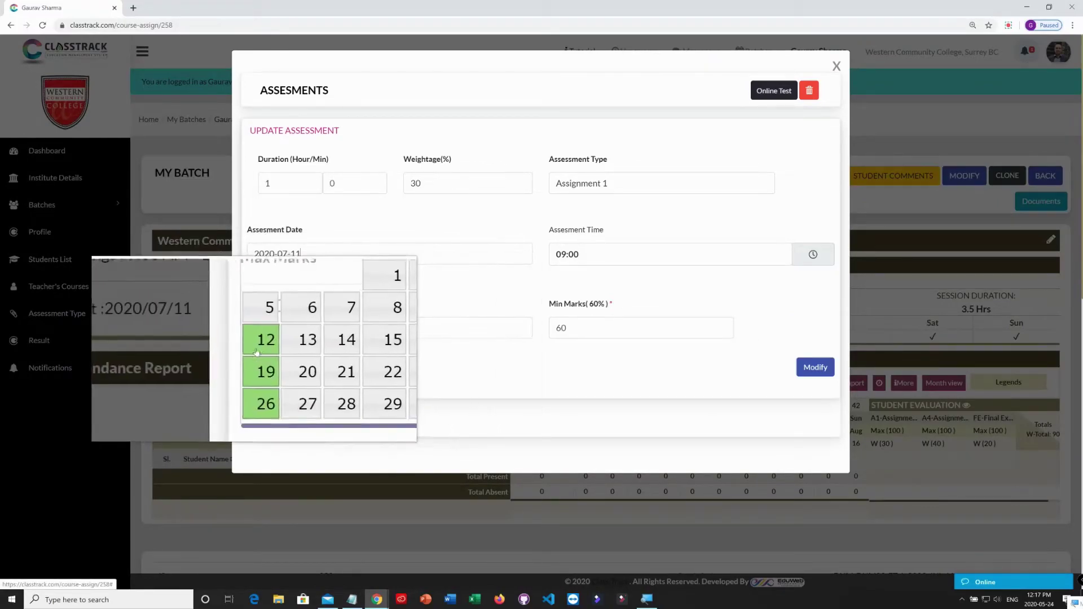
click(259, 350)
click(815, 367)
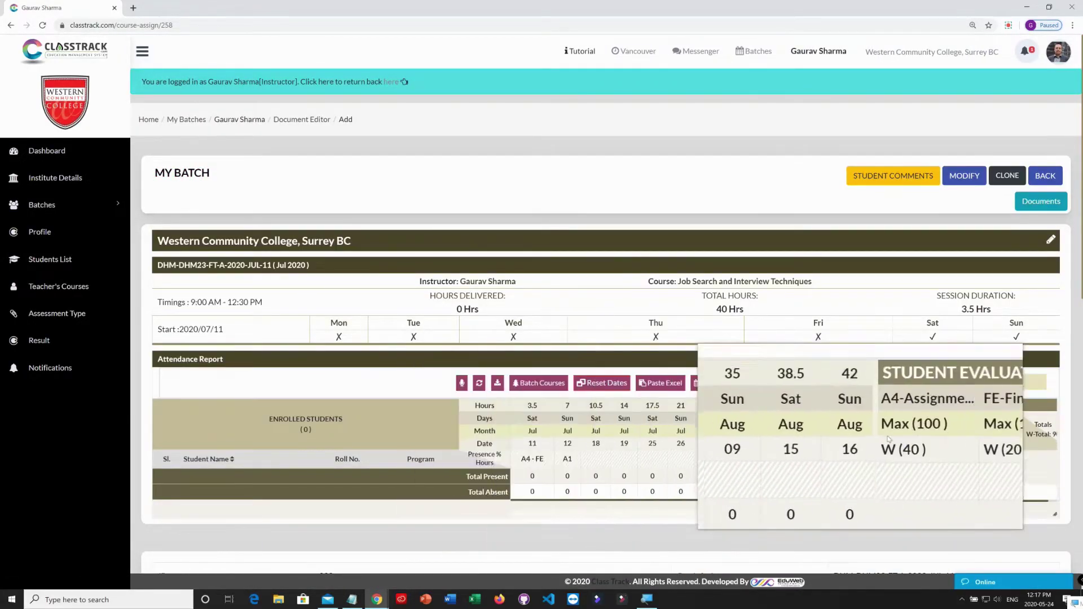
Change the assessment date of Assignment 4 to 2020-07-26
click(954, 424)
click(274, 271)
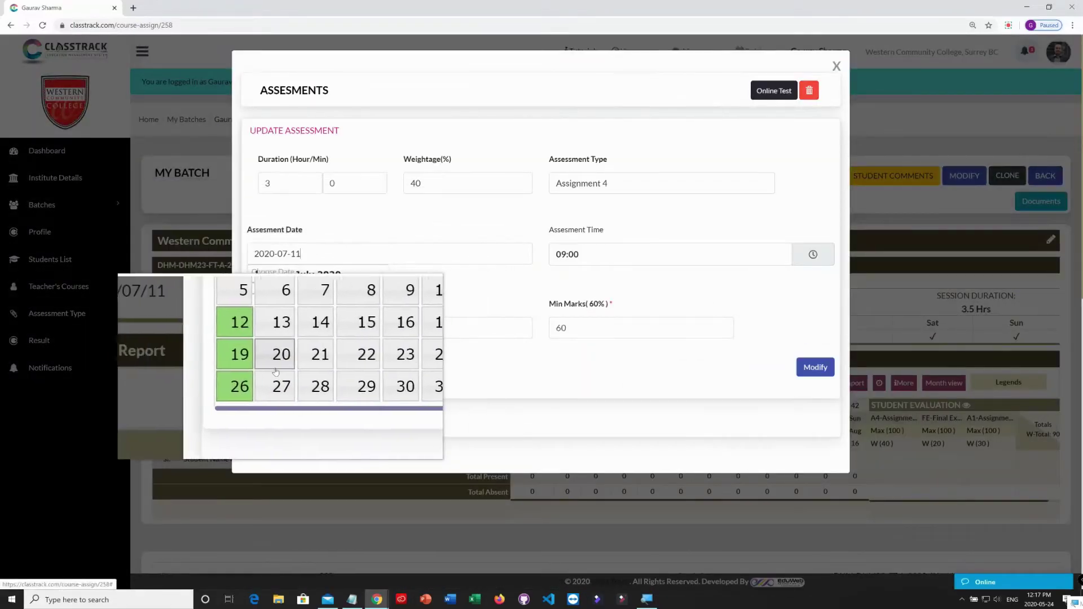
click(260, 377)
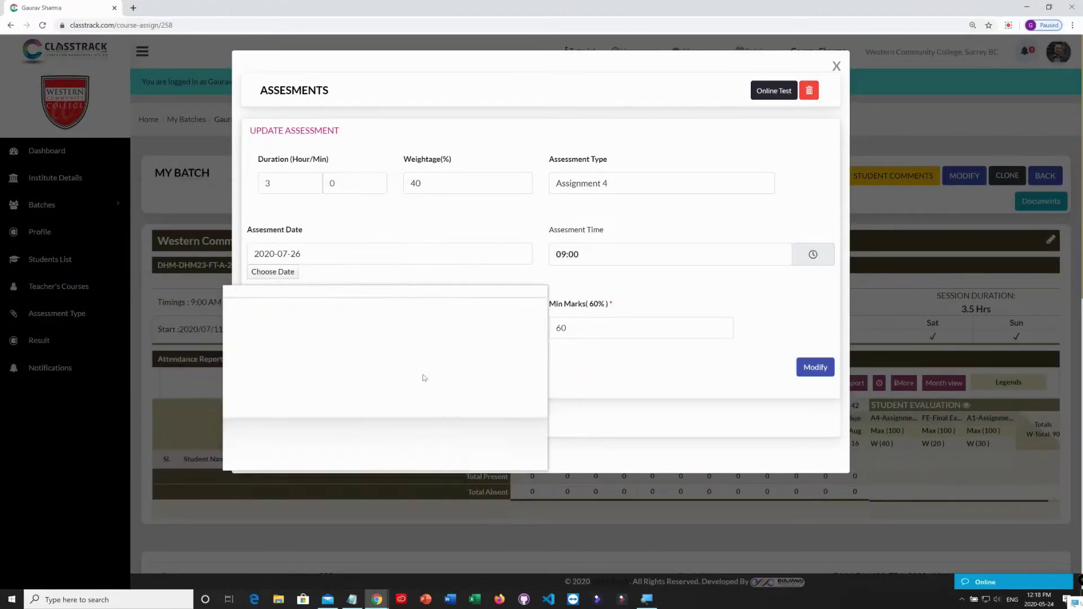
click(812, 368)
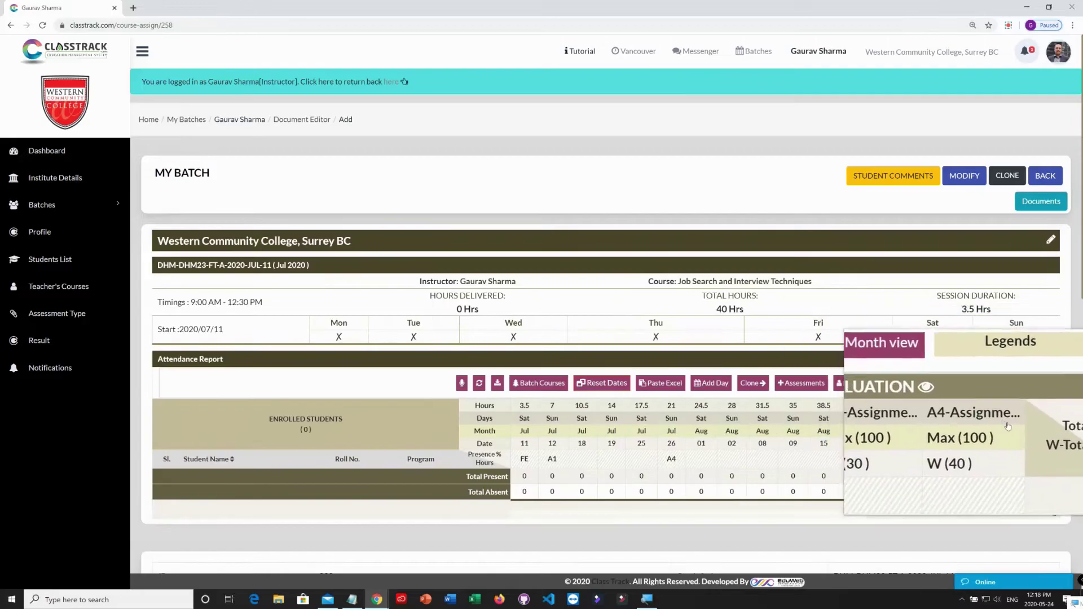
Change the assessment date of the Final Exam to 2020-08-16
click(883, 444)
click(273, 270)
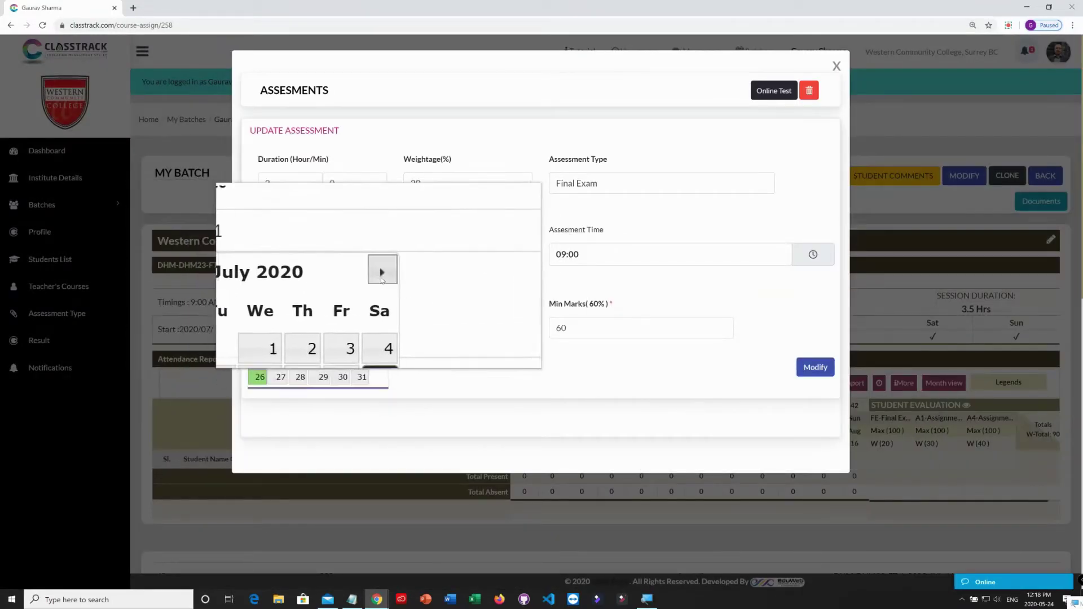
click(260, 363)
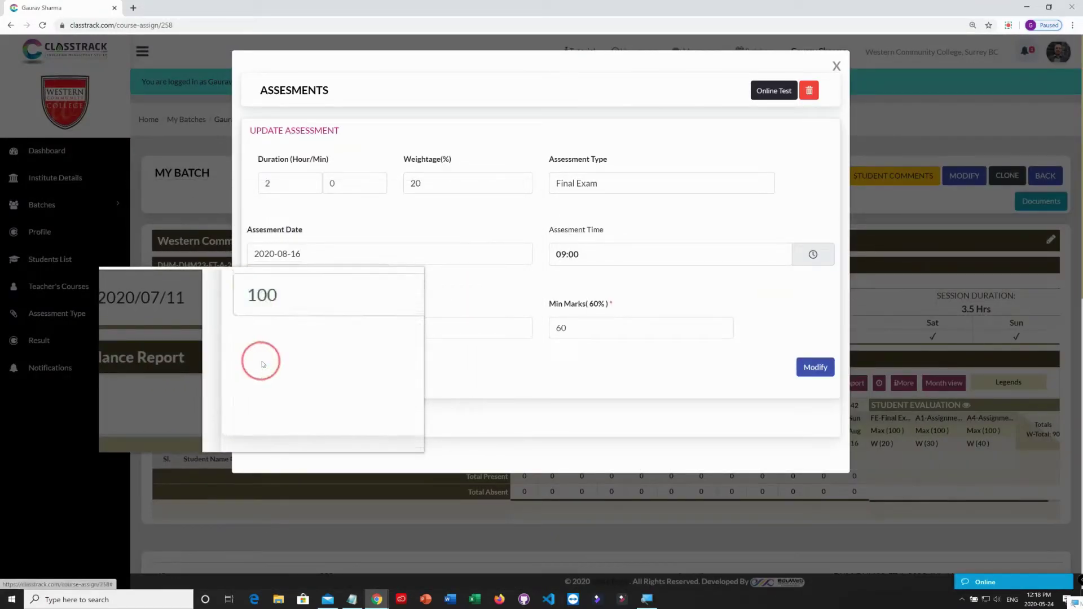
click(816, 367)
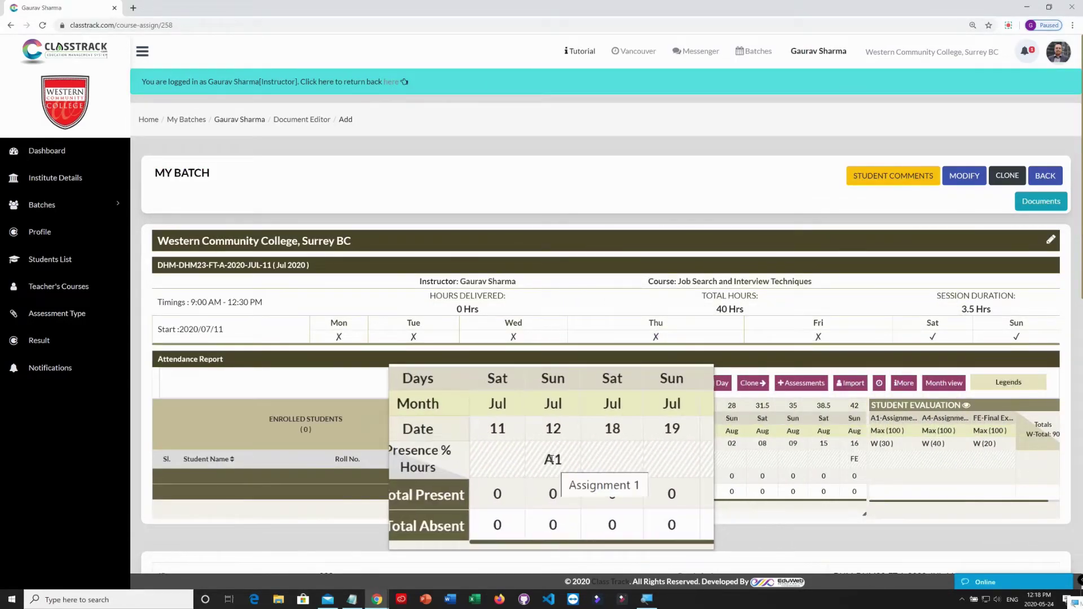
Switch to Notepad and replace the note with "Now all assessments are according to your custom dates. This will save a lot of time and effort"
key(alt+Tab)
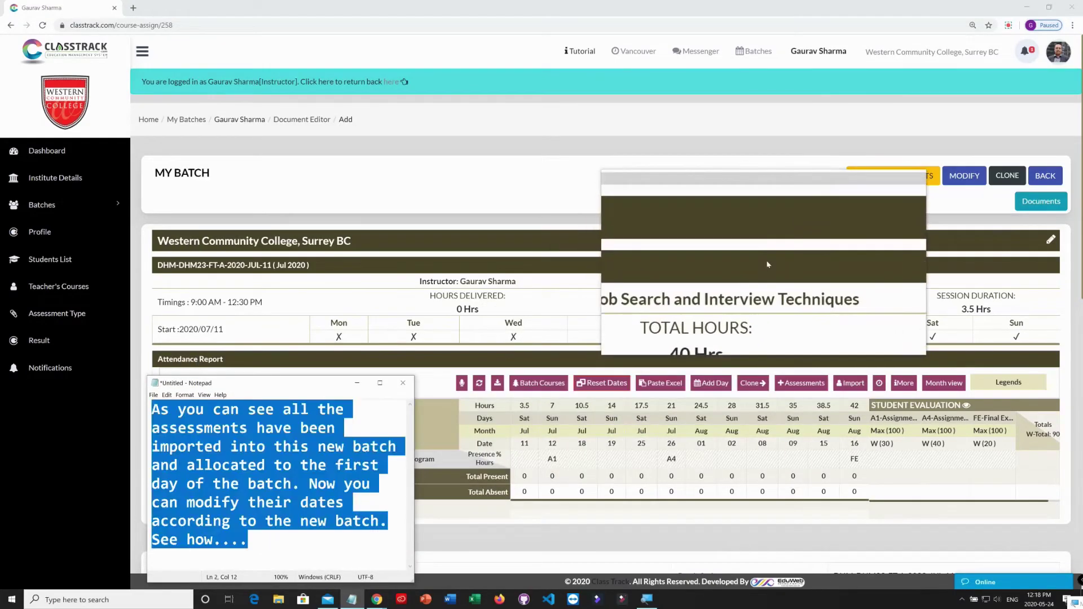
text(Now all ass)
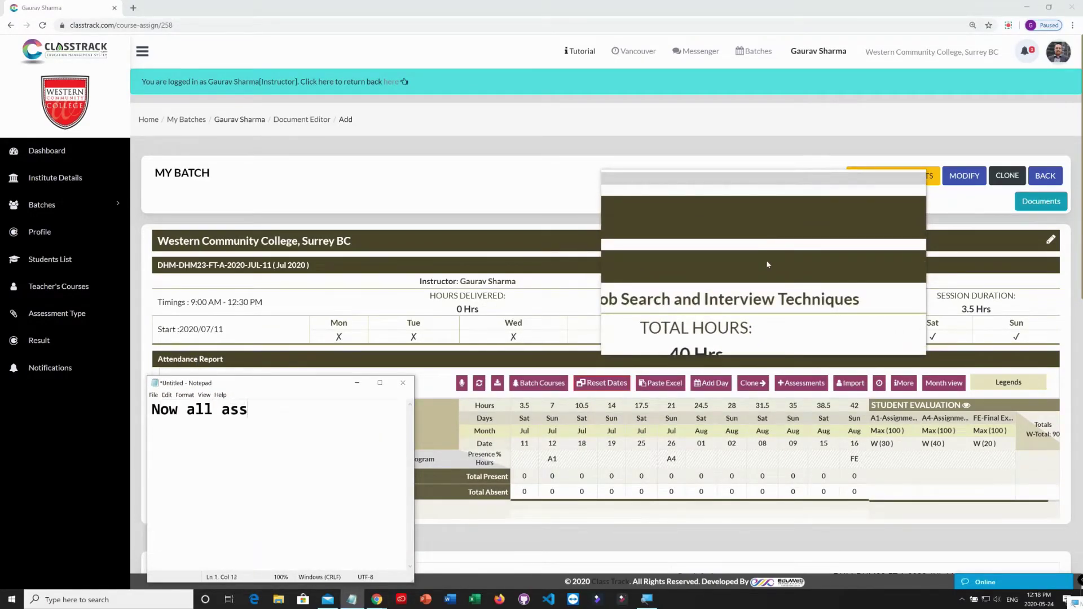
text(essments are acco)
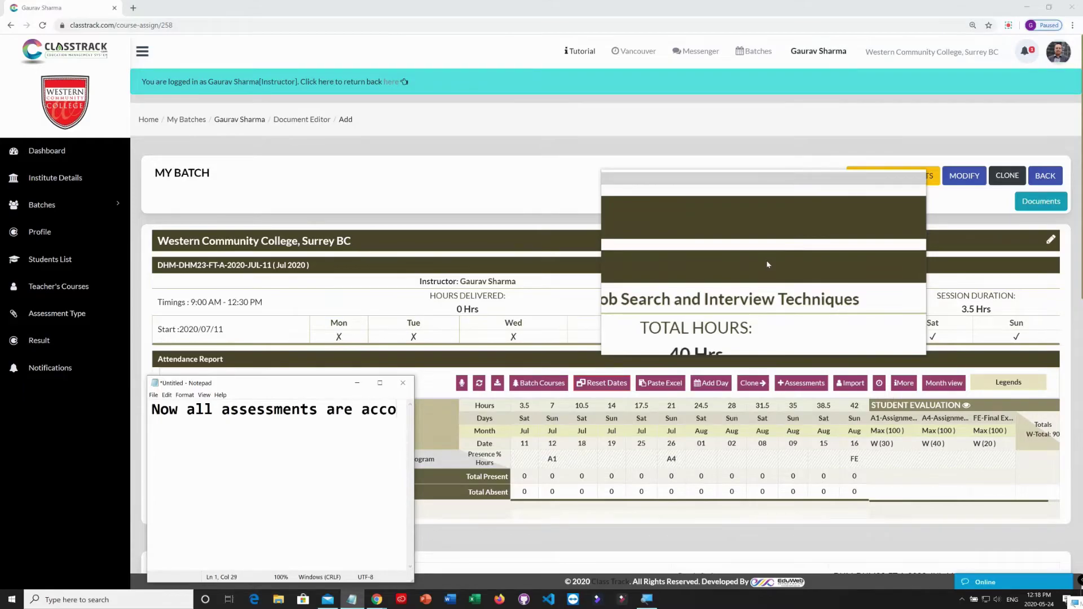
text(rding to your custom)
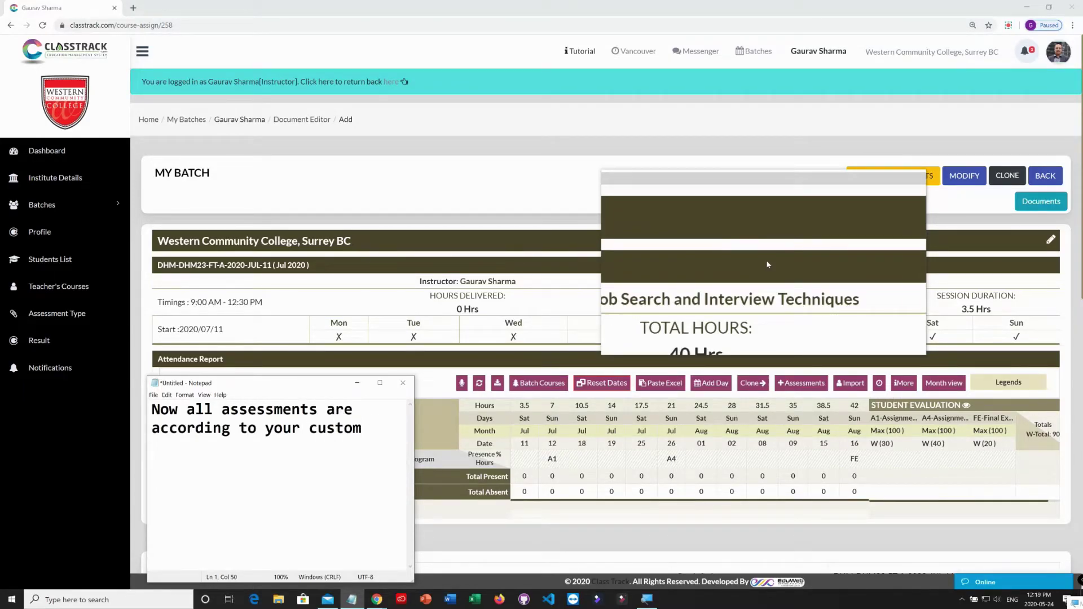
text( dates. This will sa)
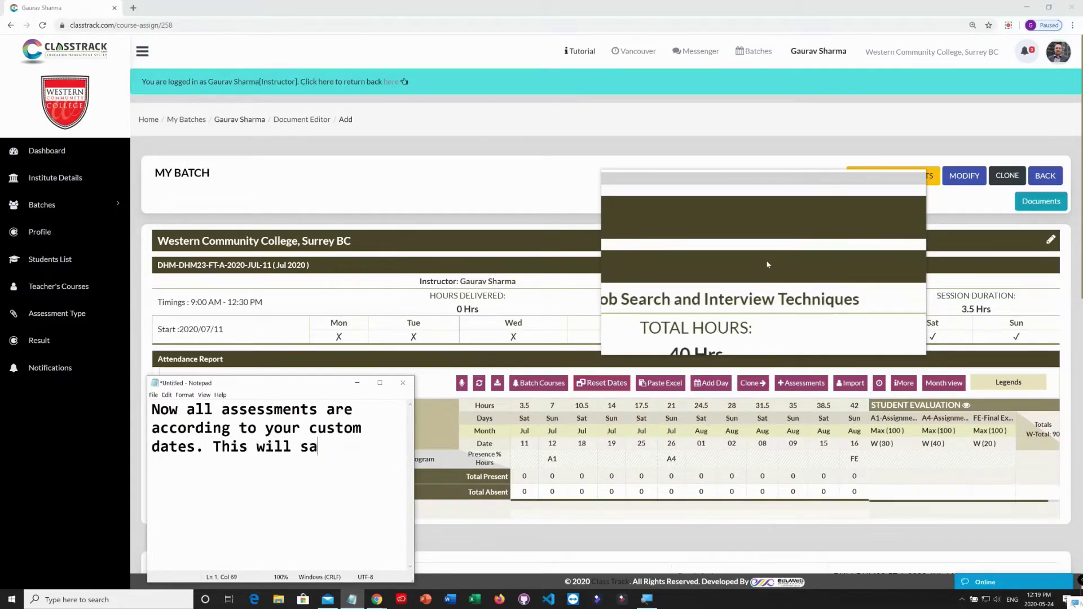
text(ve a lot of time)
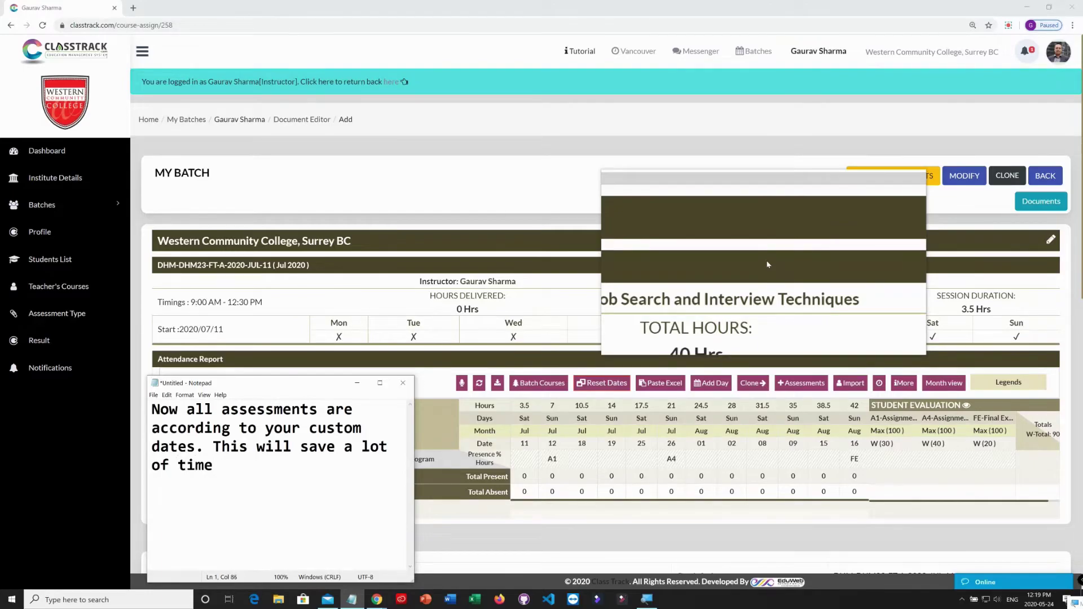
text( and effort)
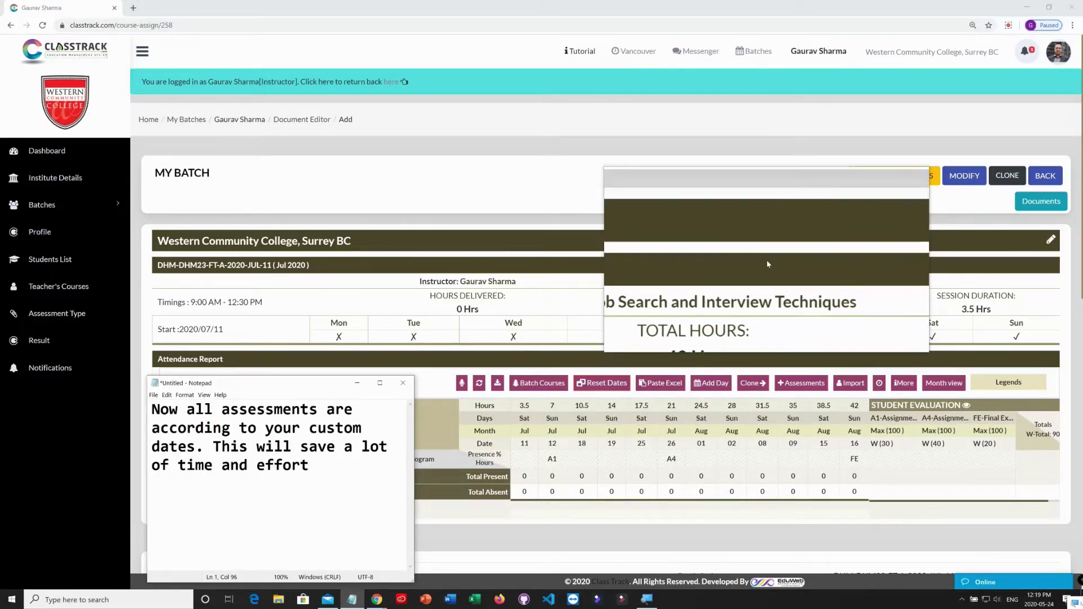
Continue the note with "for the teachers and will be very useful for the admin to standardize assessment patterns for all the teachers of a particular course."
text( for the teachers and will )
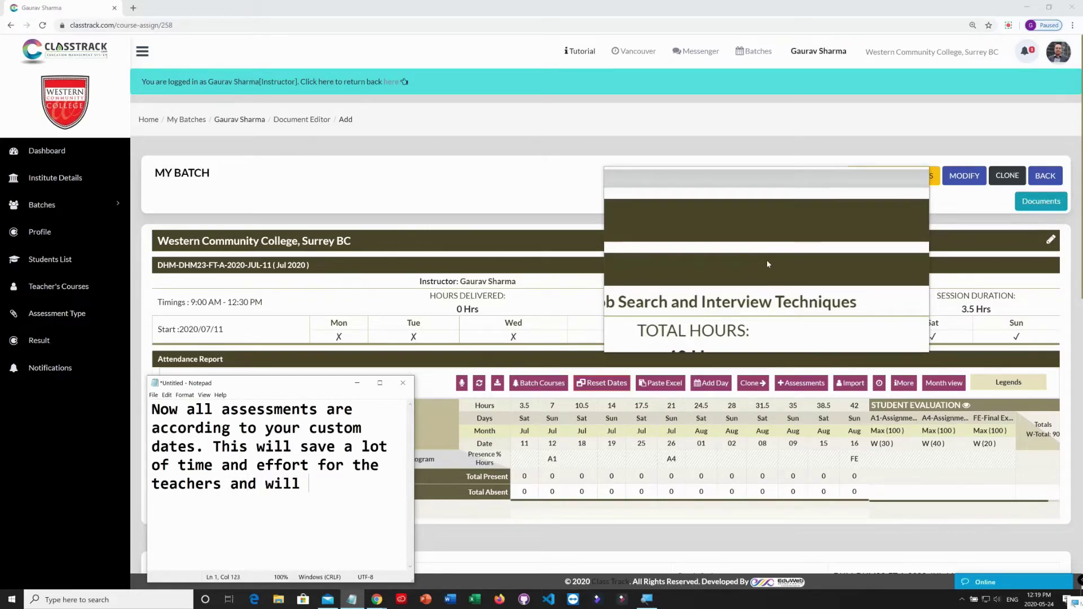
text(be very useful for the admin to standardize assessment patters)
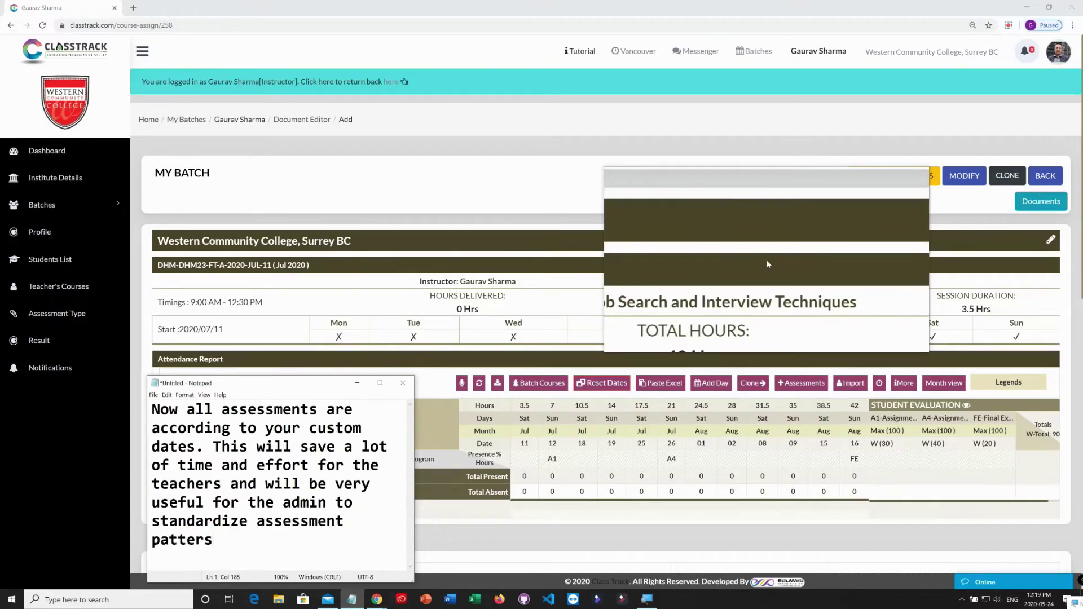
key(BackSpace)
text(ns for all the teach)
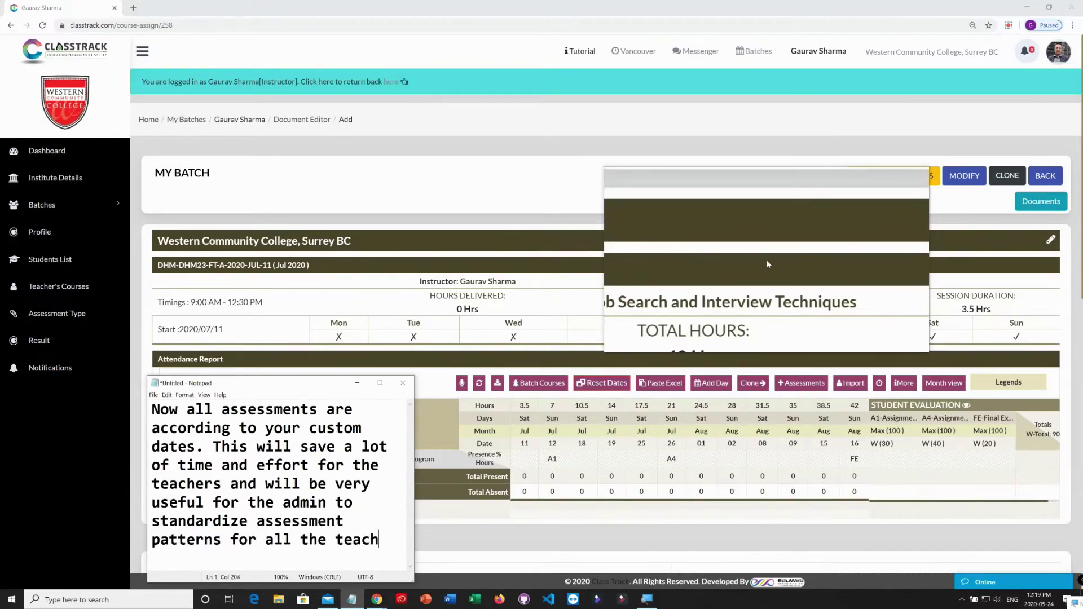
text(ers of a particular course)
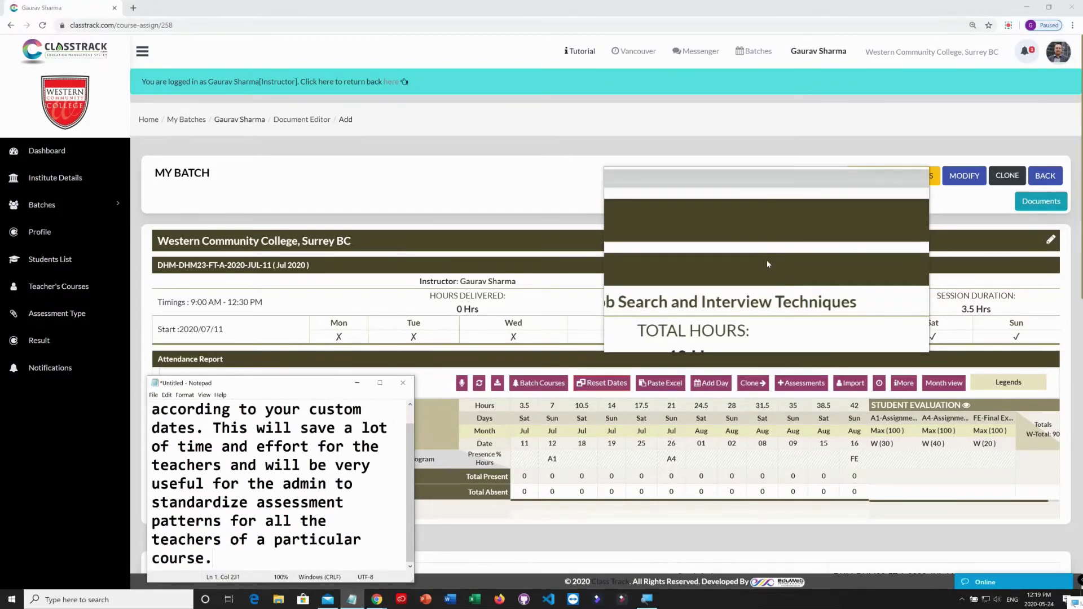
Add "I hope you liked this tutorial. Click on subscribe and remember to click on the Tutorial button on top of every screen to learn more about classtrack.com"
text(. I hope you liked this tutorial)
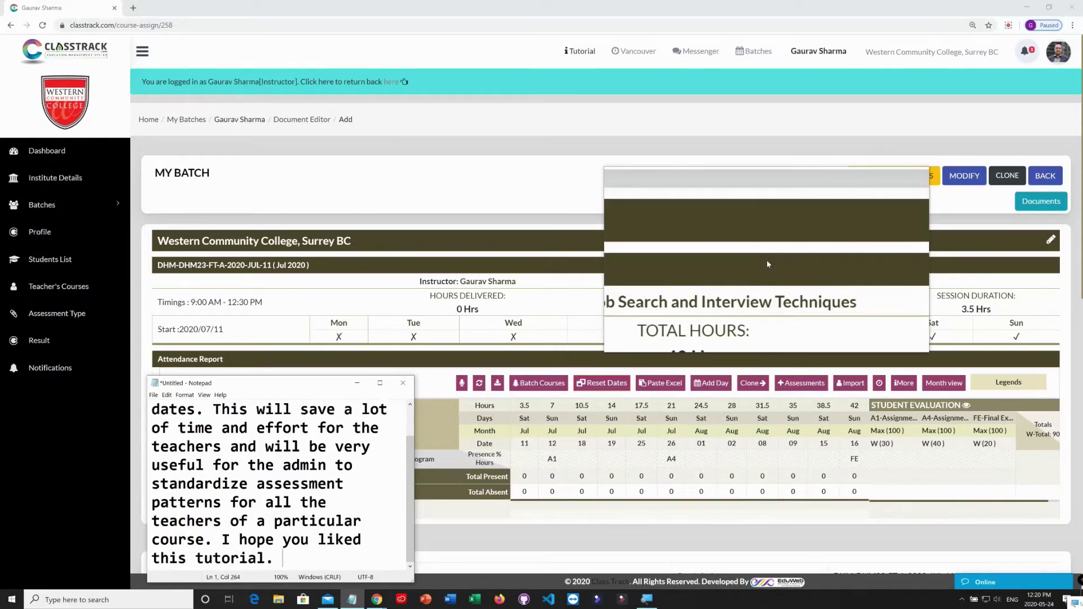
text(. Click on subscribe)
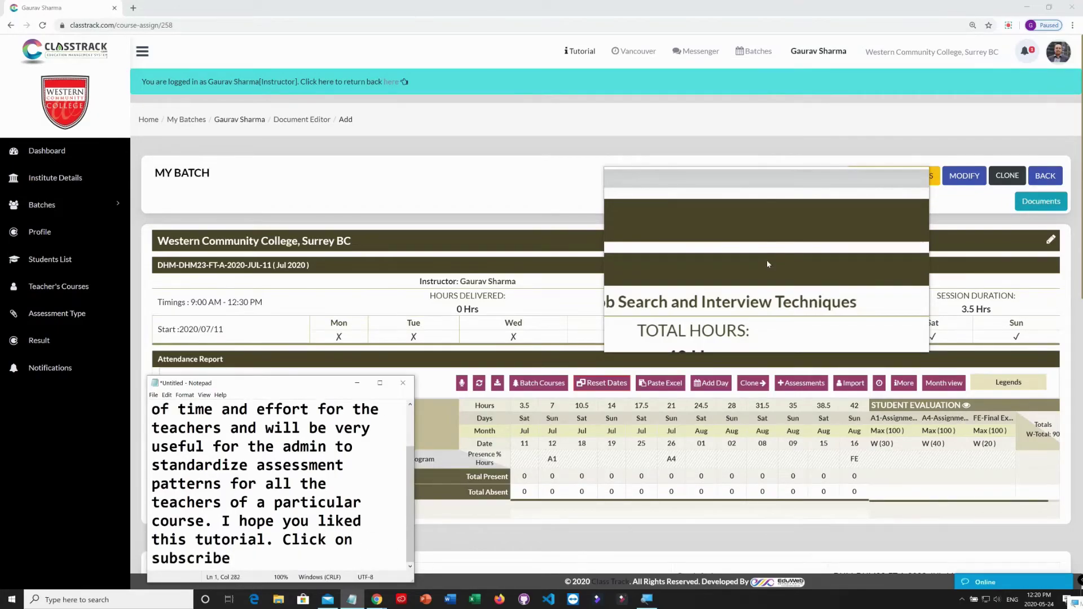
text( and remember to)
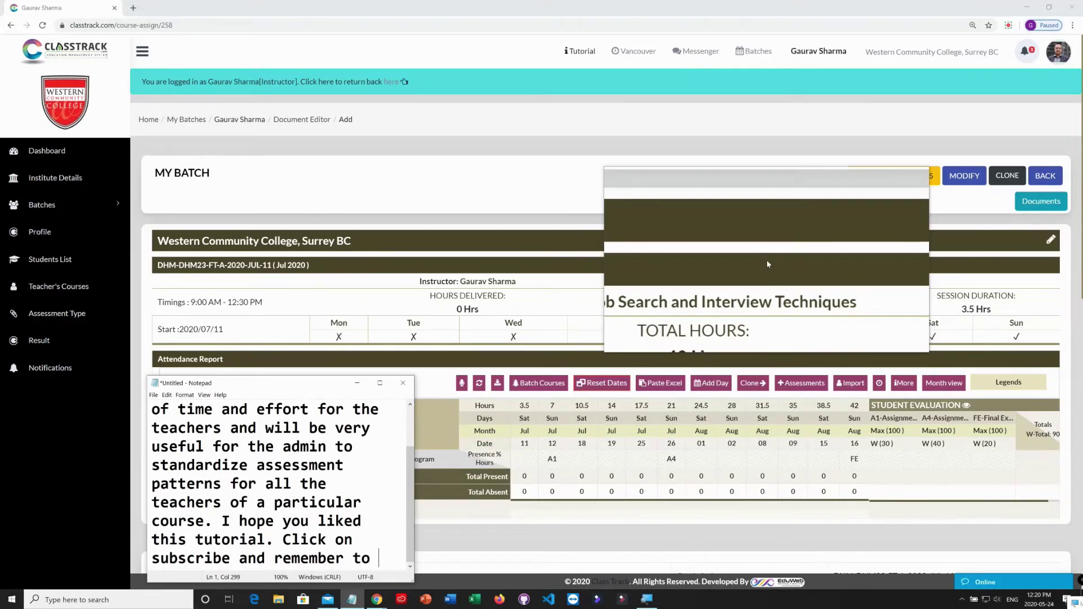
text( click on t)
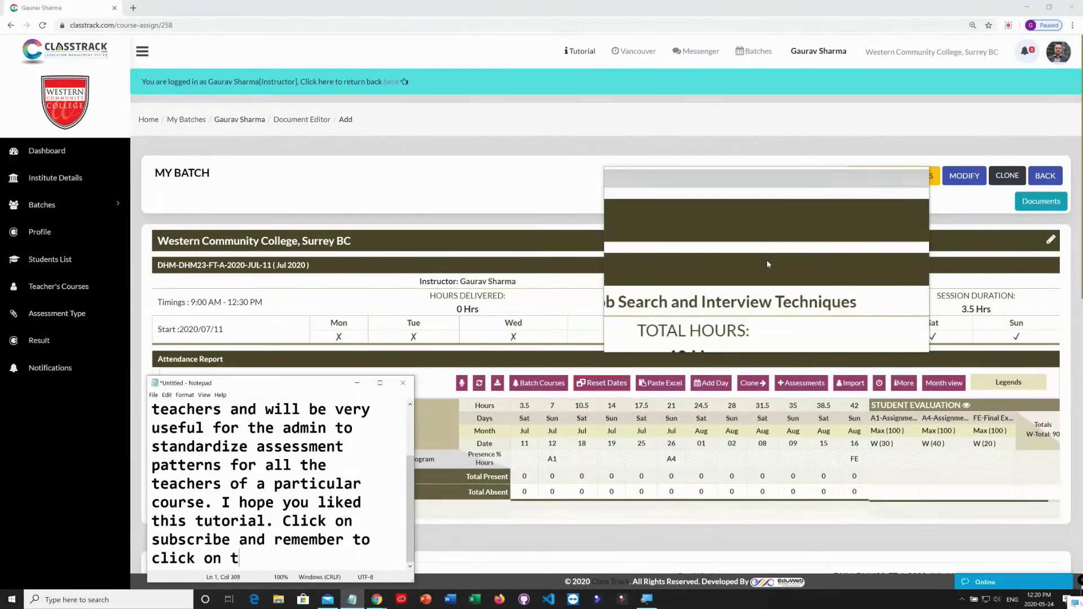
text(butto)
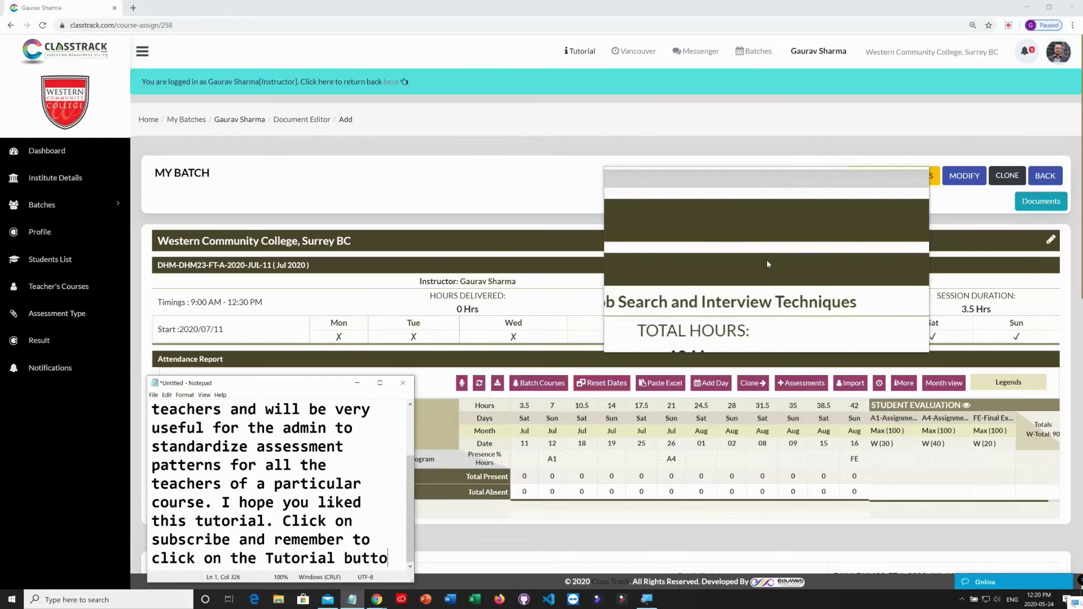
text(n on top of every screen)
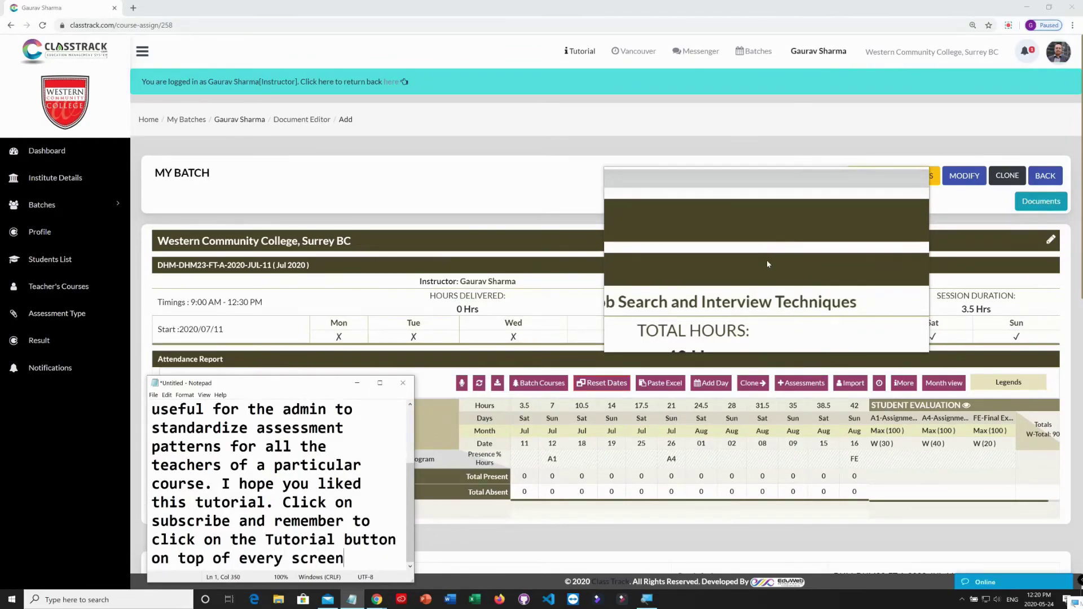
text( to learn moee about classtrack.com)
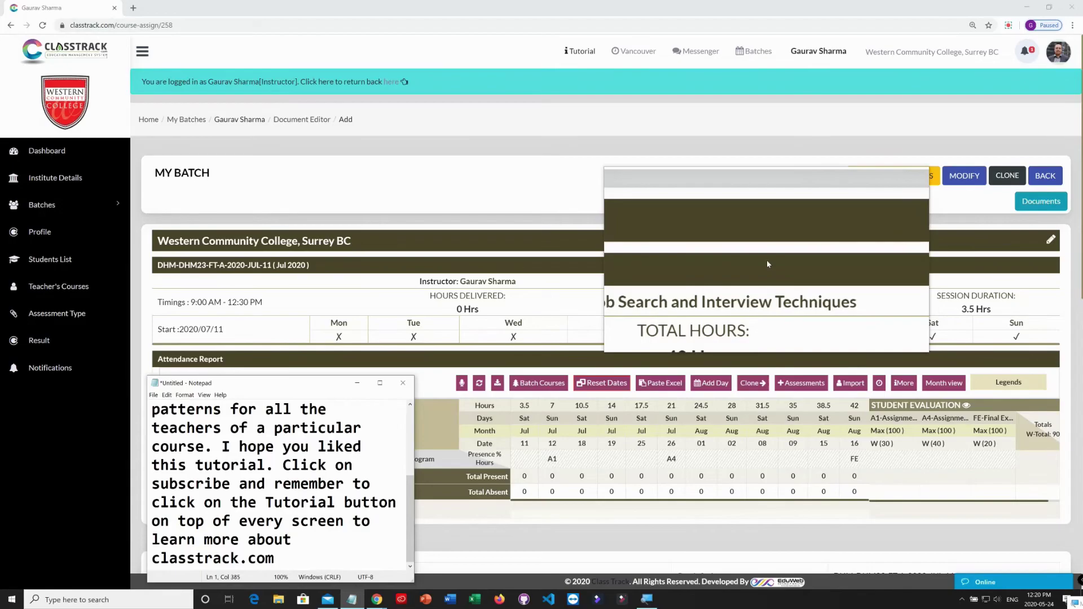
Replace the whole note with "Happy teaching !!! :)" and, after a blank line, "Thank you !!!"
key(ctrl+a)
text(Happy )
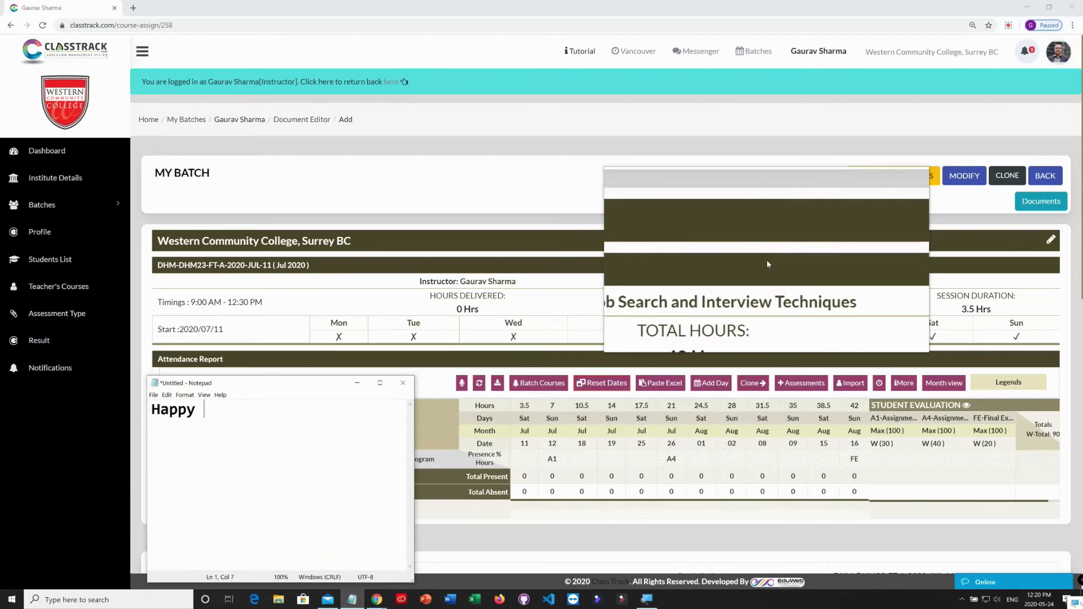
text(teaching !!! :))
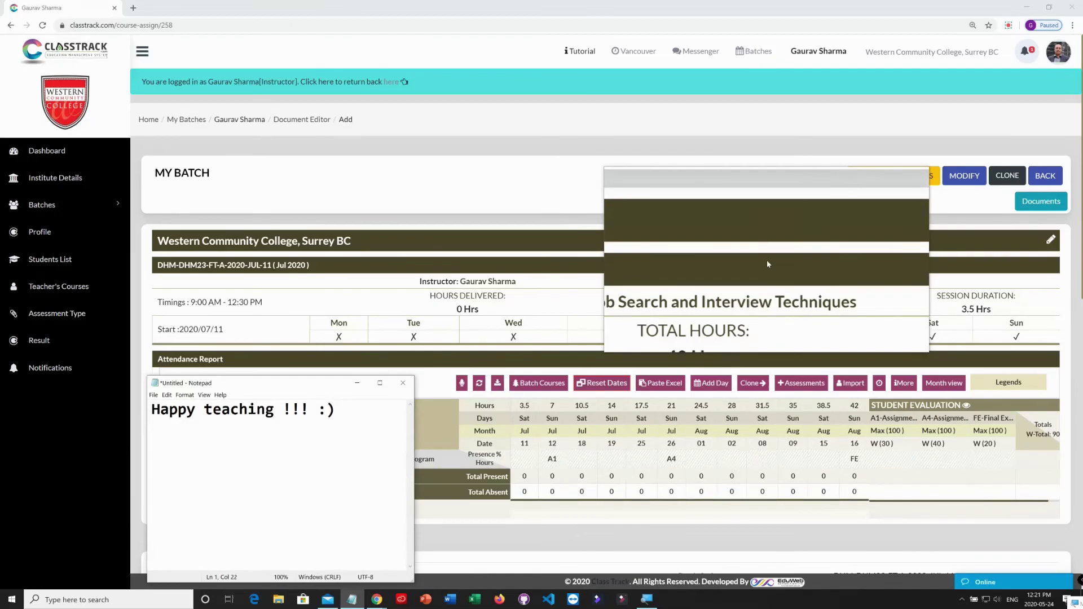
key(Return)
text(Thanks you!!!)
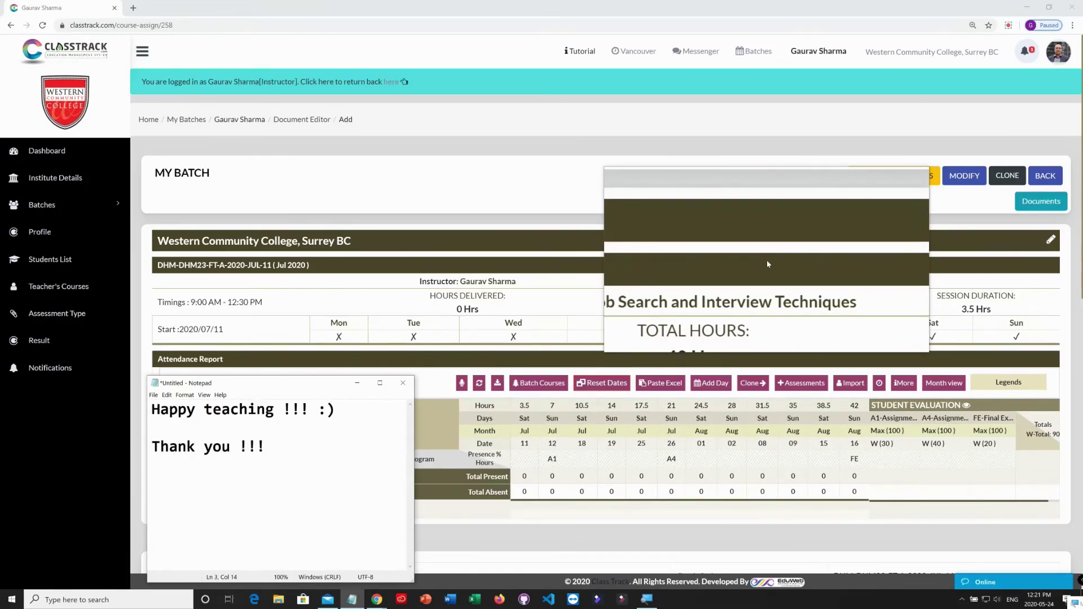